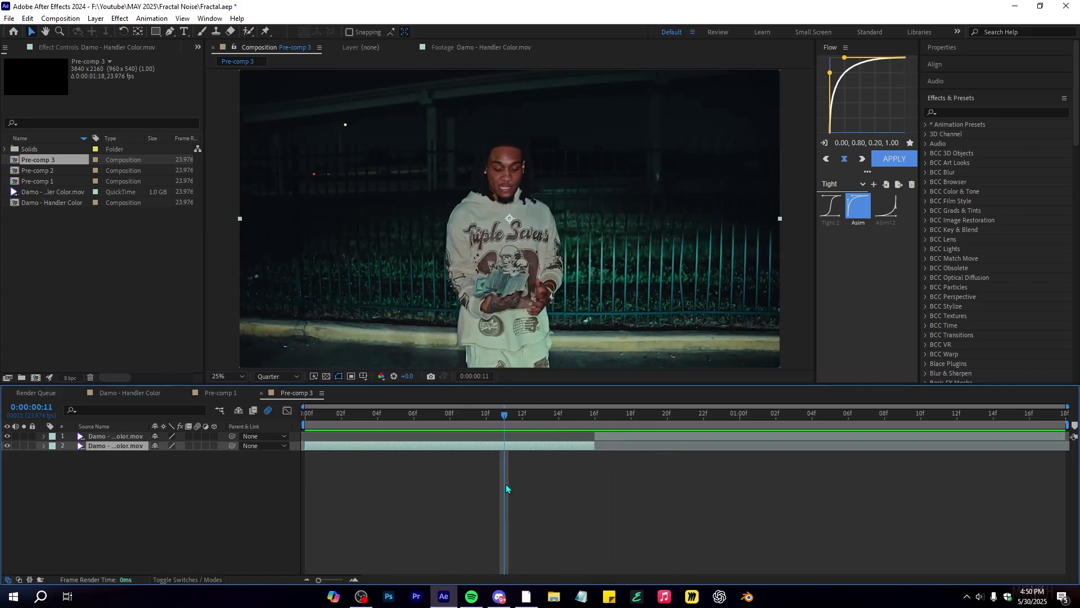
- Duplicate the first clip's layer and freeze the copy on frame 15
click(573, 417)
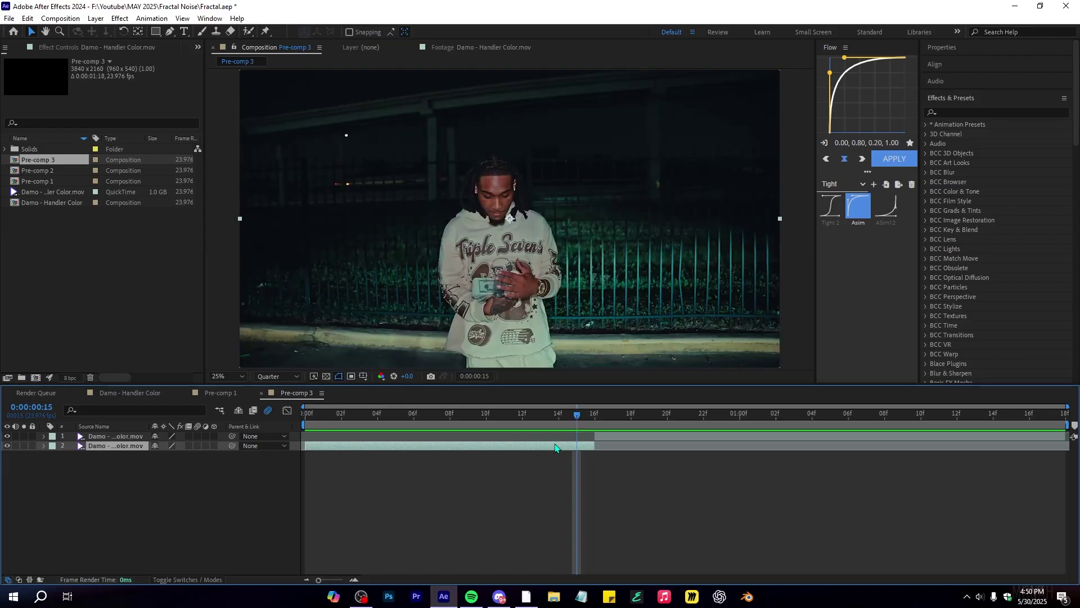
key(ctrl+d)
right_click(556, 444)
mouse_move(642, 171)
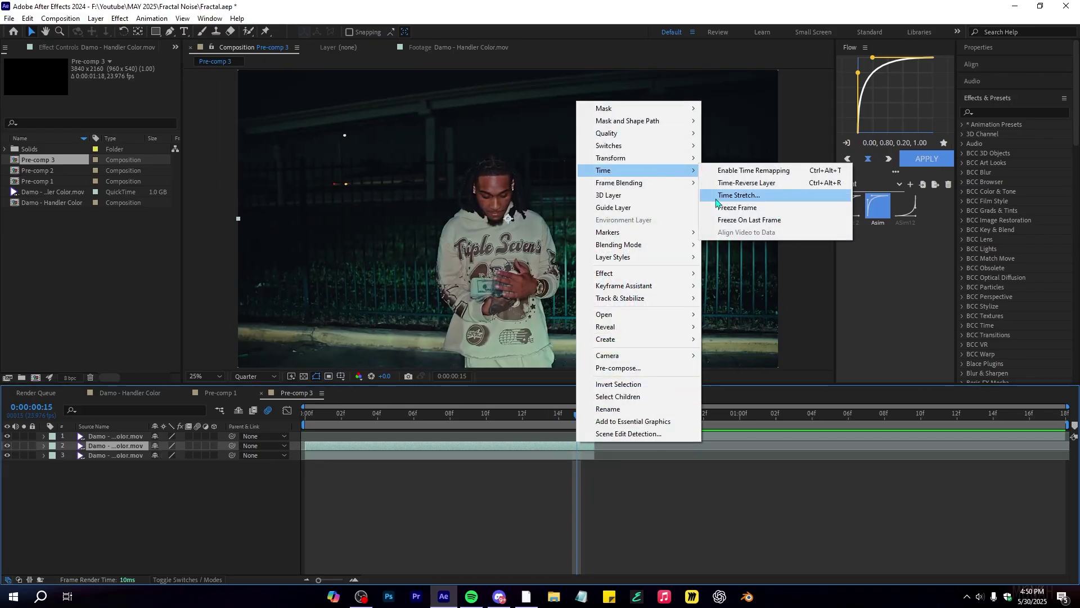
click(731, 208)
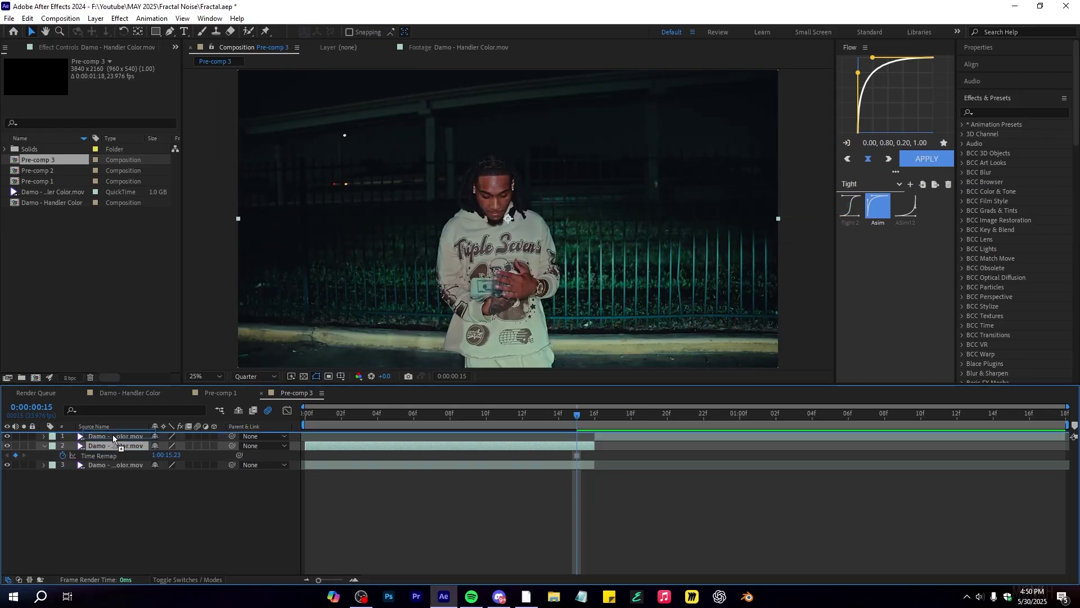
- Move the frozen layer to the top of the stack and make it run from frame 16 to the composition's end
drag(114, 445, 112, 435)
key(Page_Down)
drag(596, 435, 1066, 435)
key(alt+[)
- Play back the frozen layer around frame 16 and toggle its visibility to compare it with the second clip
key(space)
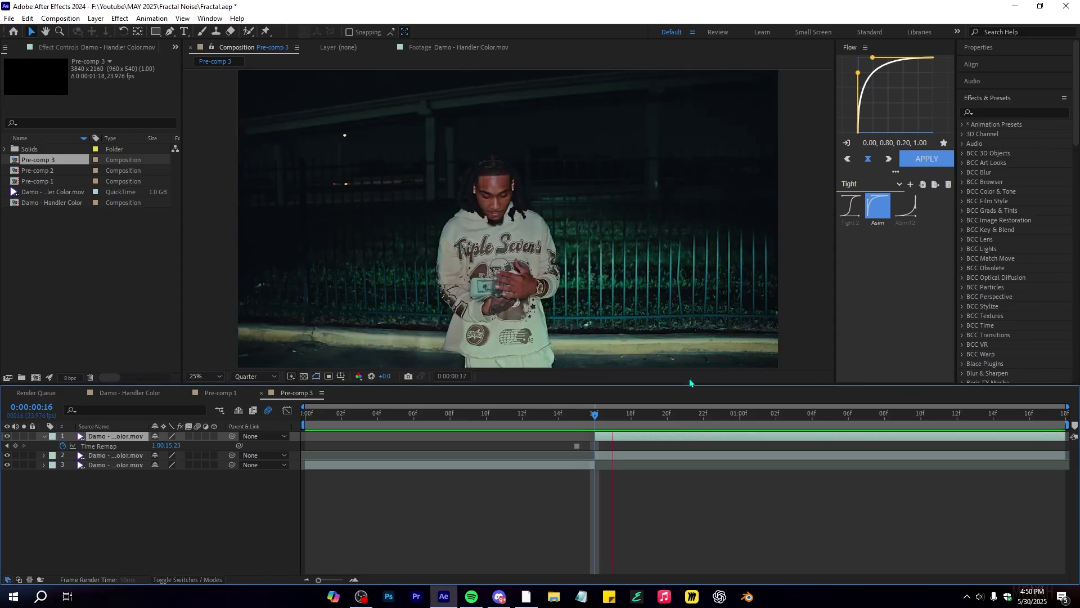
click(506, 426)
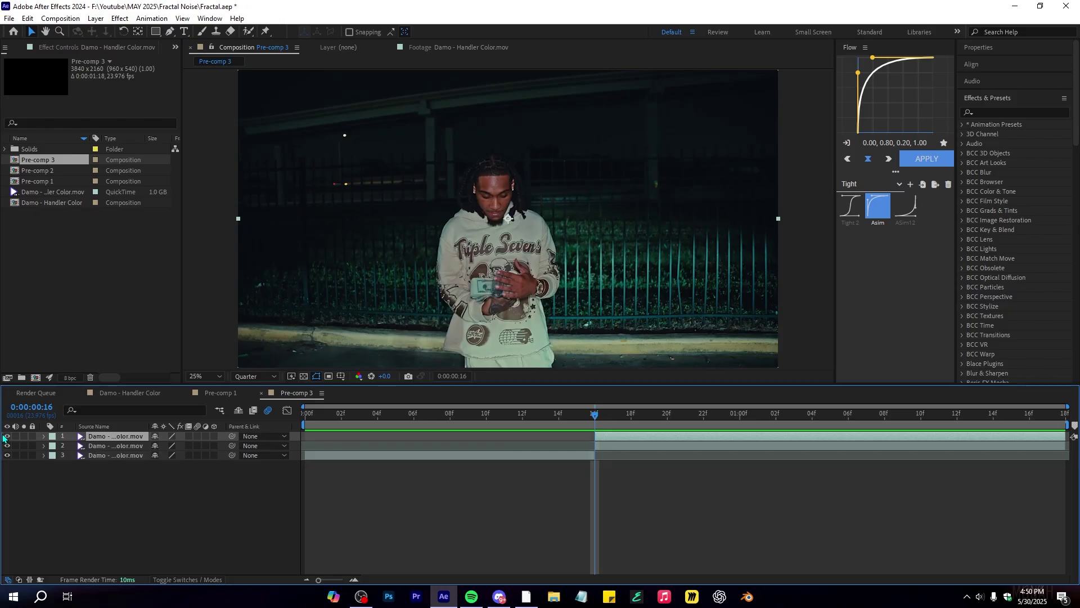
click(3, 436)
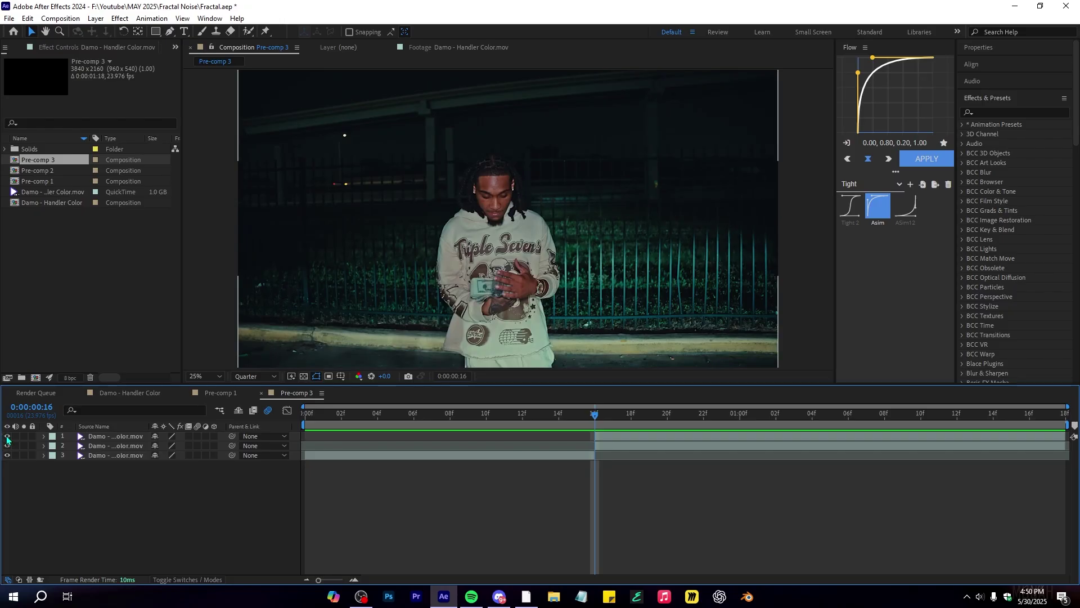
click(7, 437)
click(8, 436)
- Create a black 3840 x 2160 px solid above the video layers
right_click(165, 498)
mouse_move(215, 359)
click(330, 388)
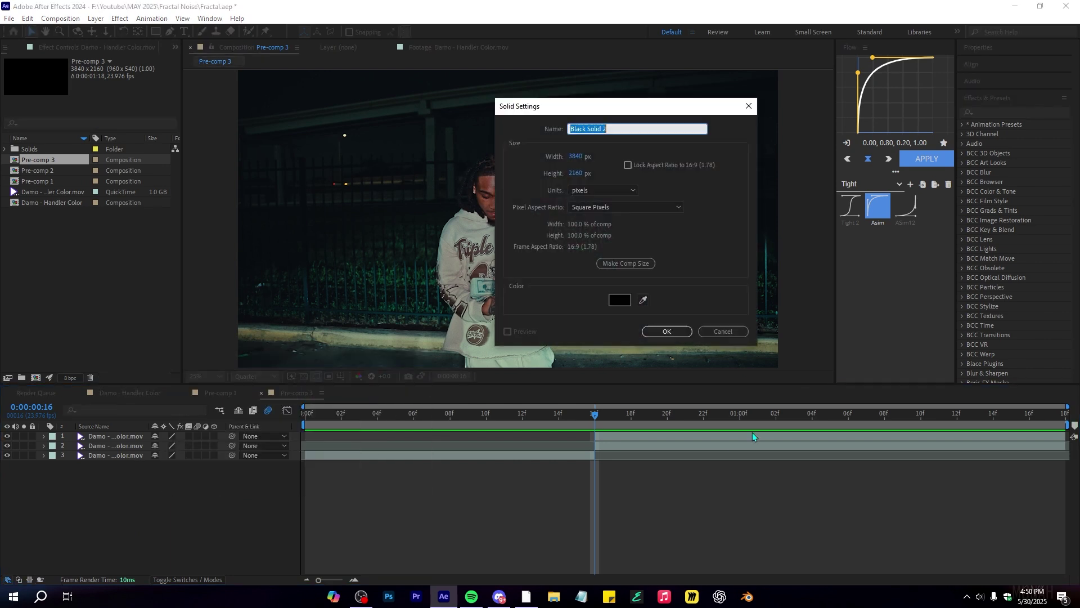
click(667, 331)
- Apply the Fractal Noise effect to the black solid and trim the solid's start to frame 16
key(ctrl+space)
text(fra)
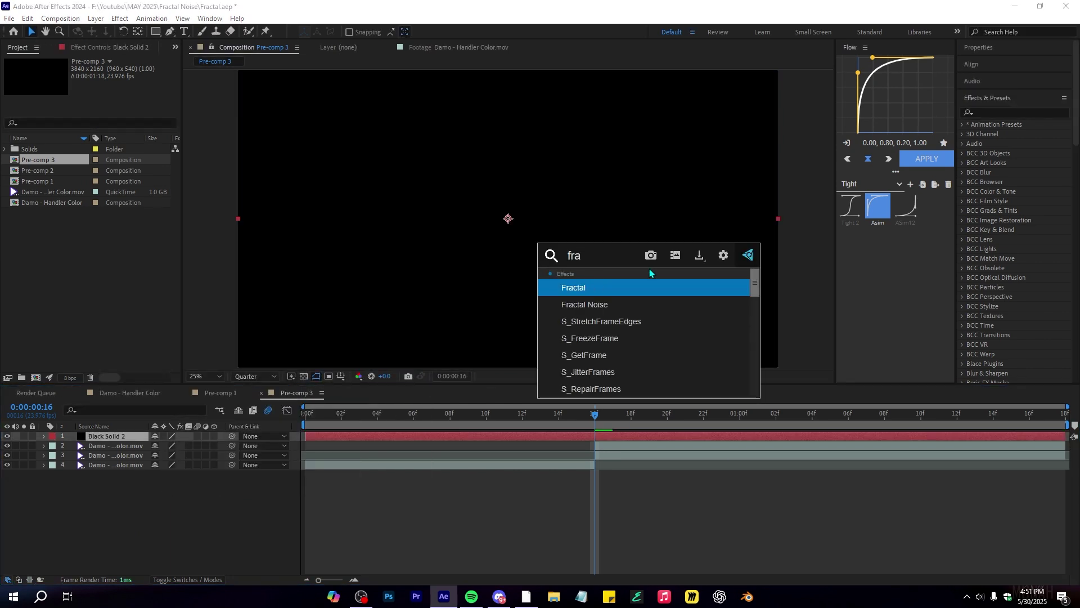
click(675, 305)
click(628, 435)
key(alt+[)
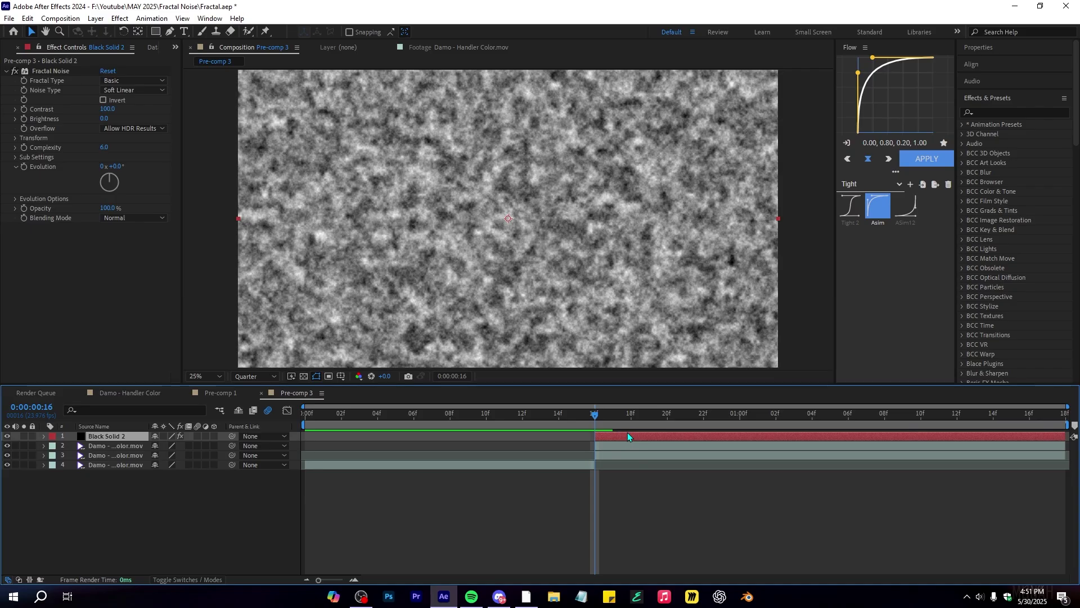
- Set the Fractal Noise Contrast to 452, Brightness to 16 and Scale to 242
click(47, 126)
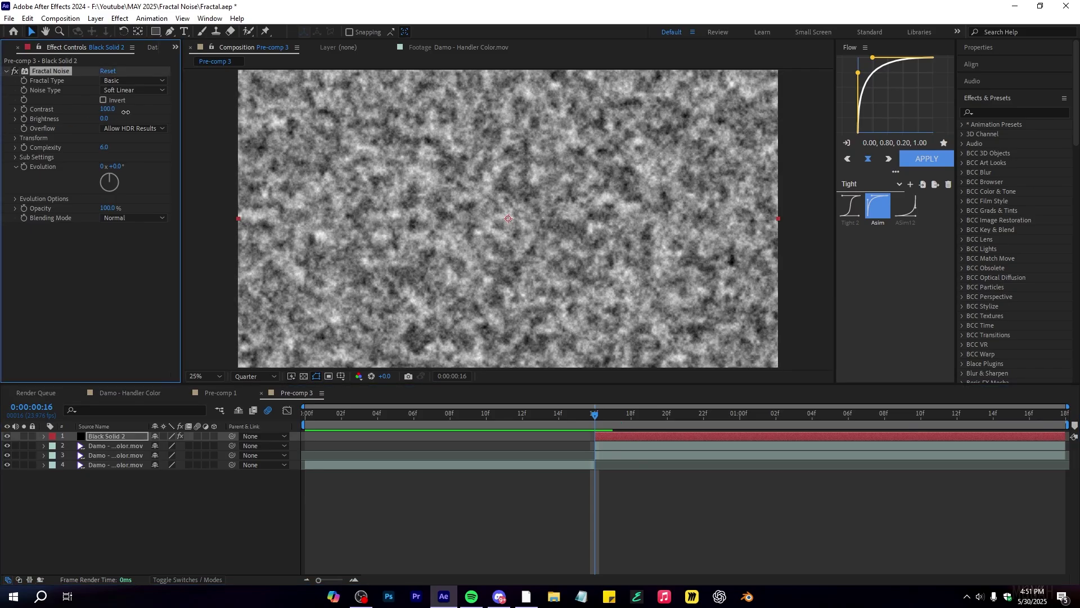
drag(114, 112, 191, 107)
drag(105, 119, 118, 117)
click(15, 138)
drag(108, 166, 146, 172)
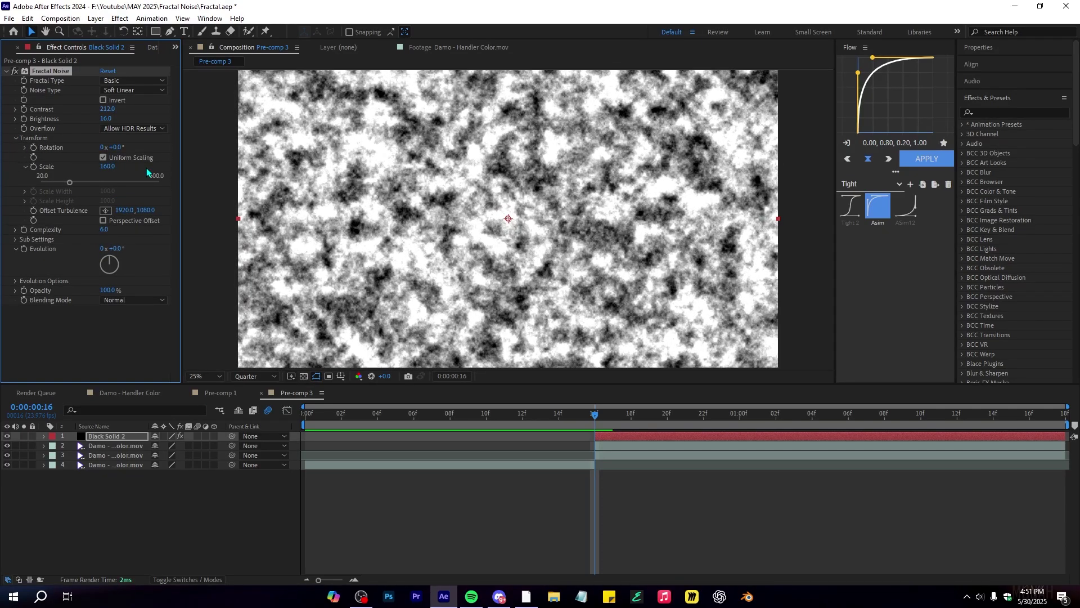
drag(113, 167, 140, 168)
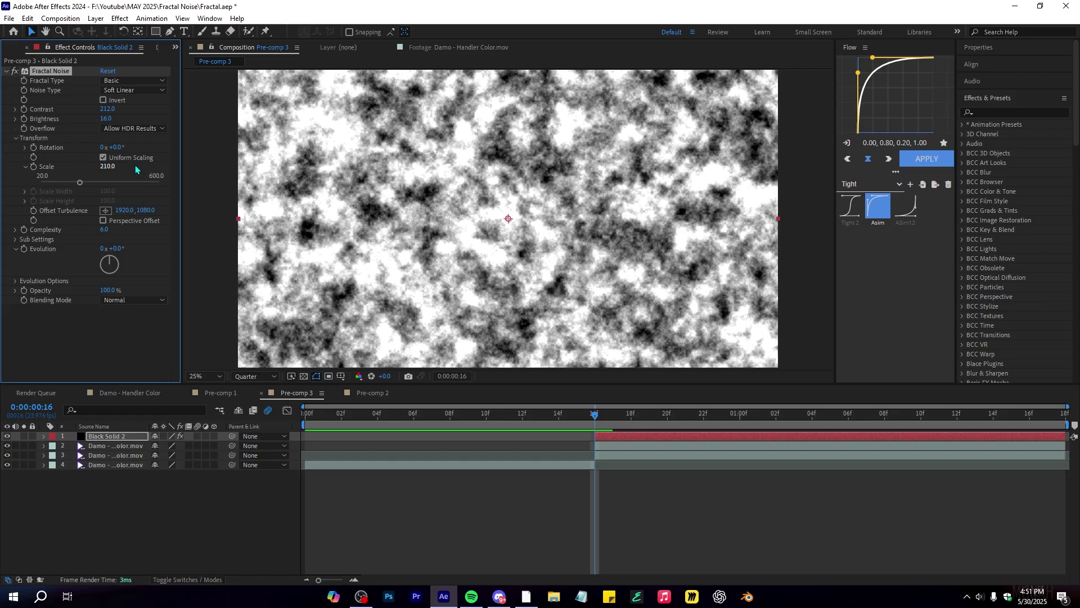
drag(107, 109, 176, 111)
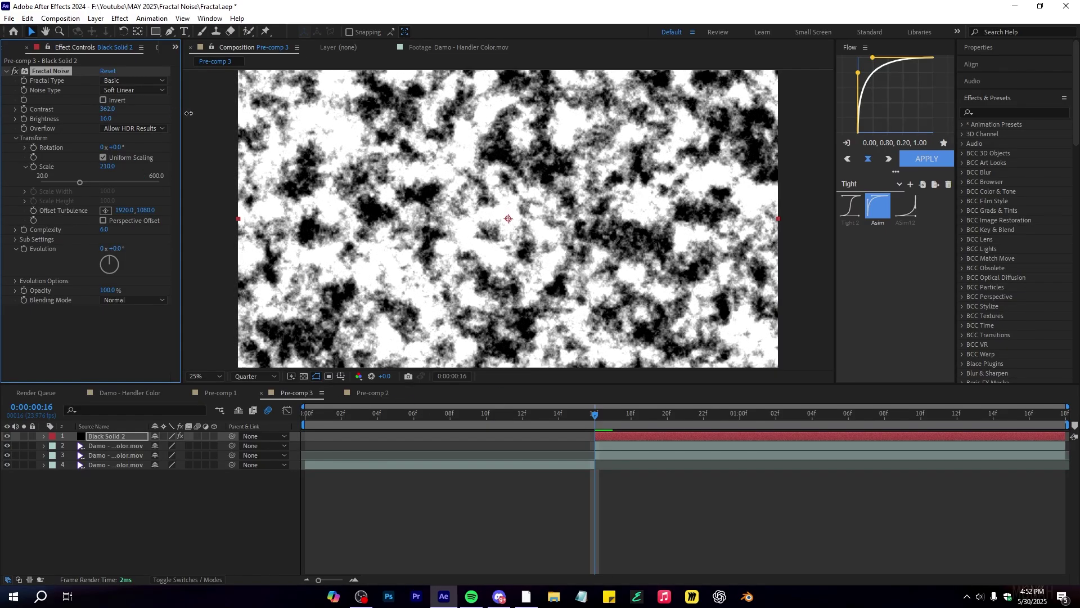
drag(109, 109, 160, 108)
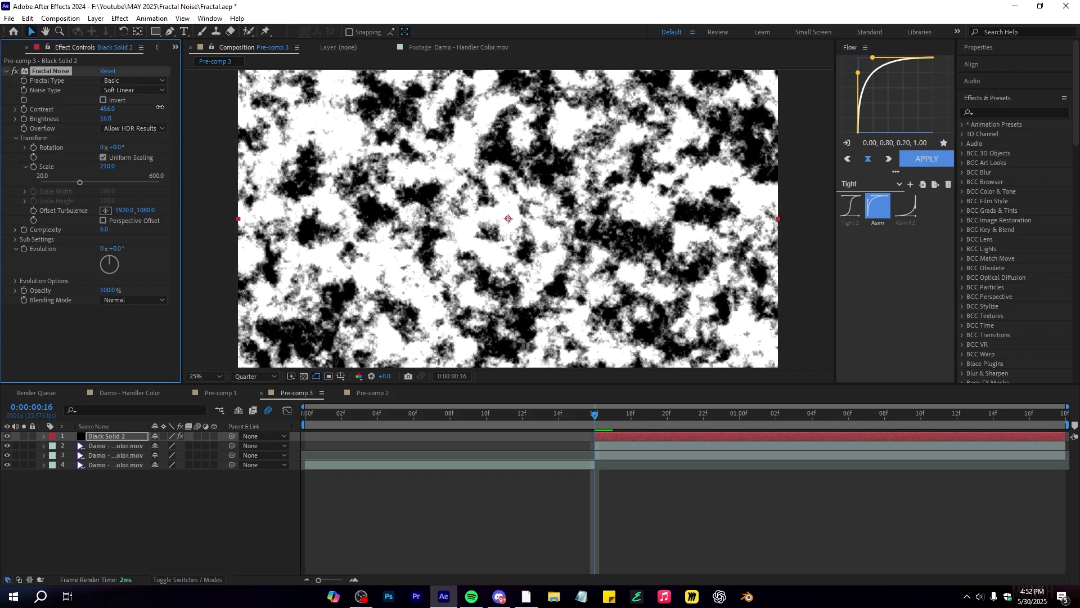
drag(107, 166, 131, 166)
drag(594, 417, 634, 430)
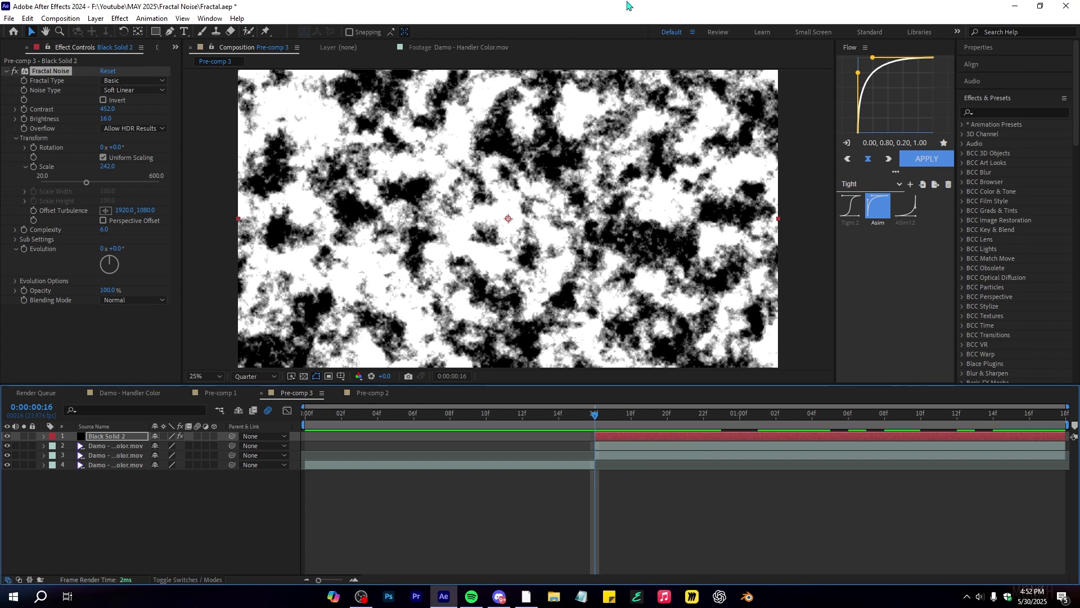
- Animate the Fractal Noise Brightness with keyframes of 241 at frame 16 and -263 at 0:00:01:17
drag(105, 118, 205, 115)
key(ctrl+z)
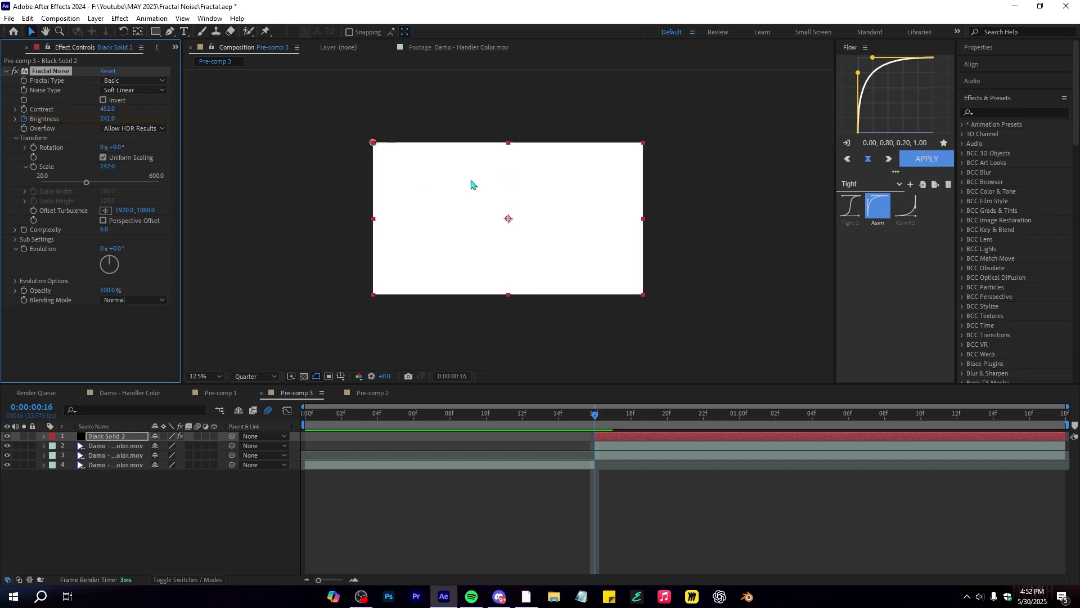
key(u)
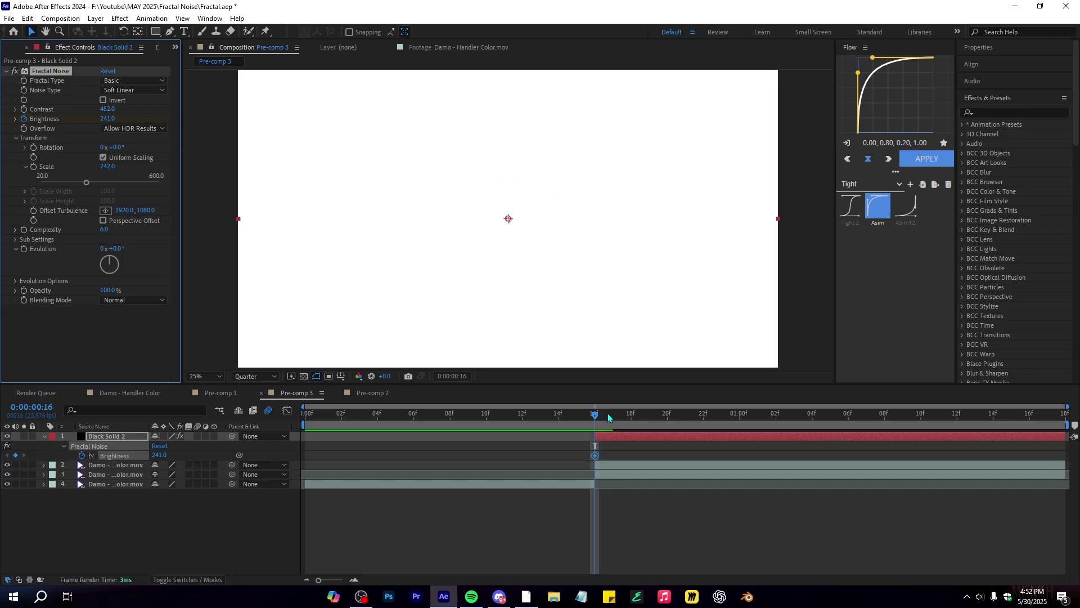
click(885, 413)
drag(1033, 454, 1058, 439)
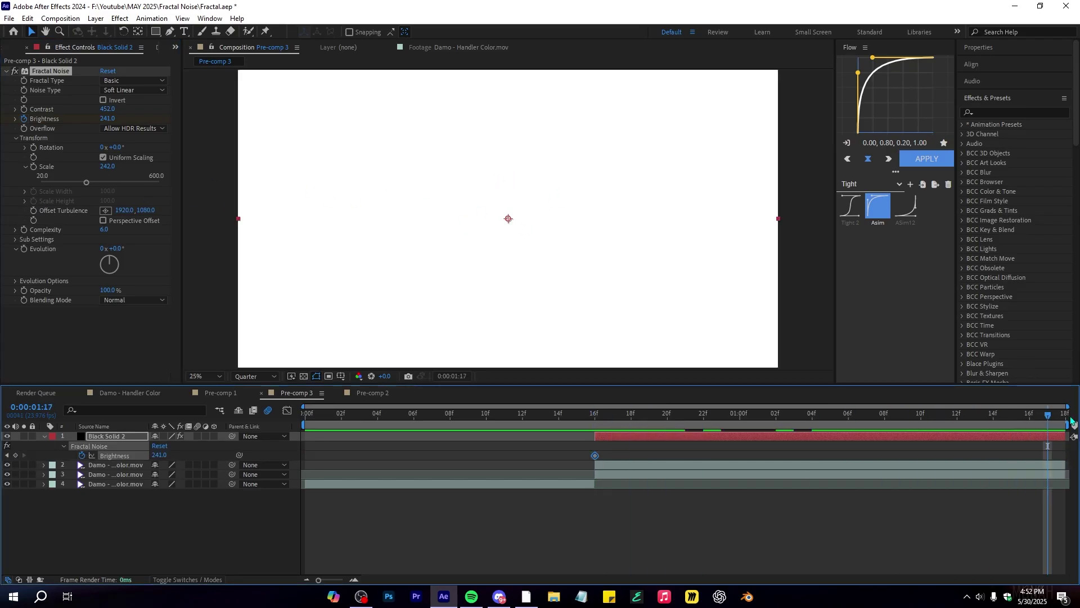
drag(164, 455, 2, 564)
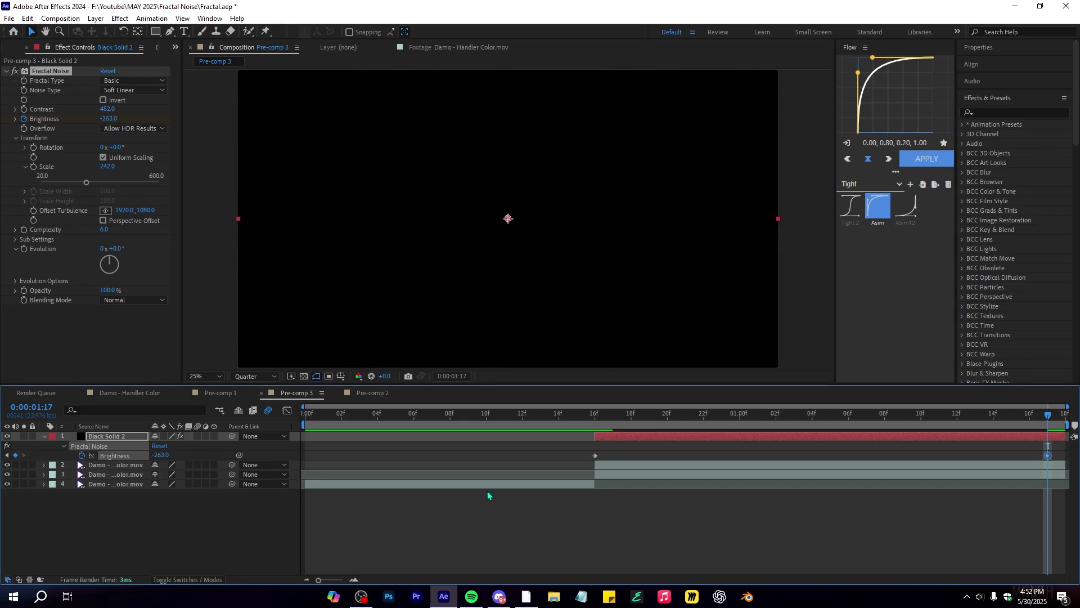
- Play back the Brightness animation from shortly before frame 16
click(448, 415)
key(space)
click(556, 417)
key(space)
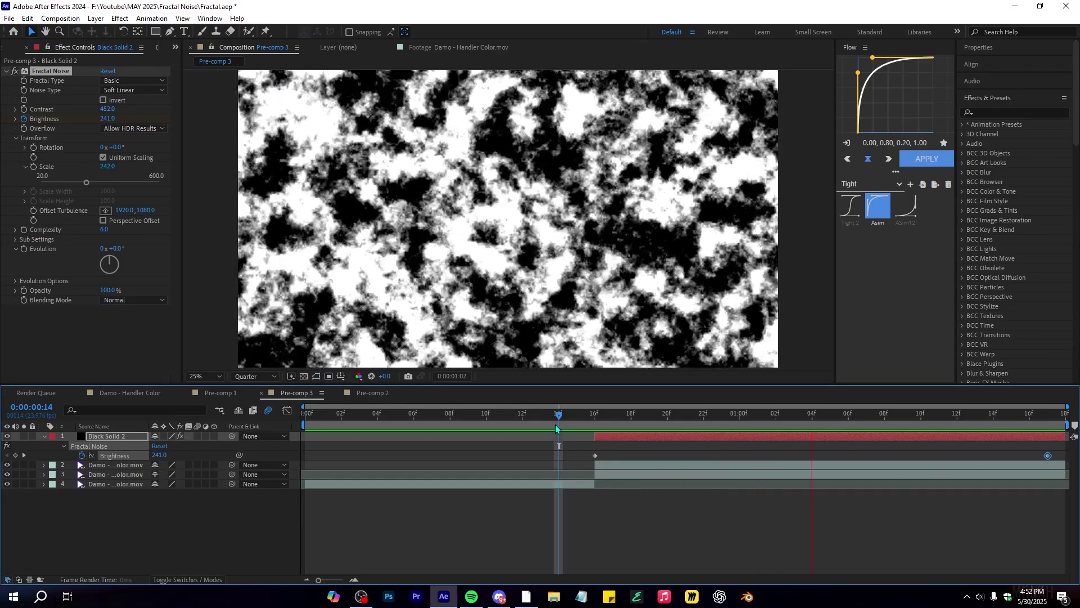
click(580, 425)
key(space)
- Animate the Fractal Noise Scale with keyframes of 242 at frame 16 and about 355 at 0:00:01:17
key(Page_Down)
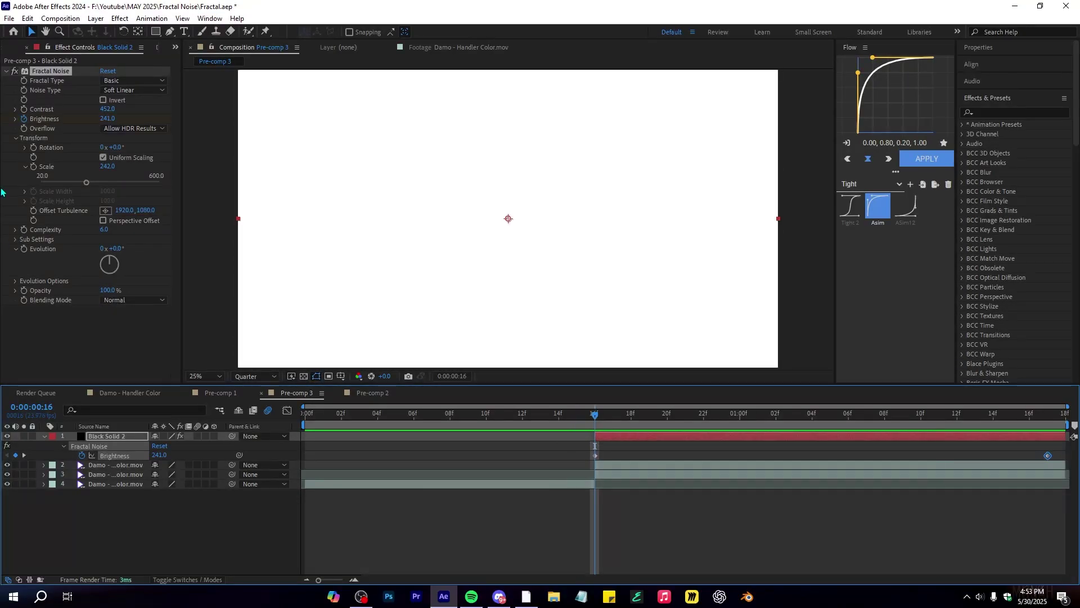
click(34, 168)
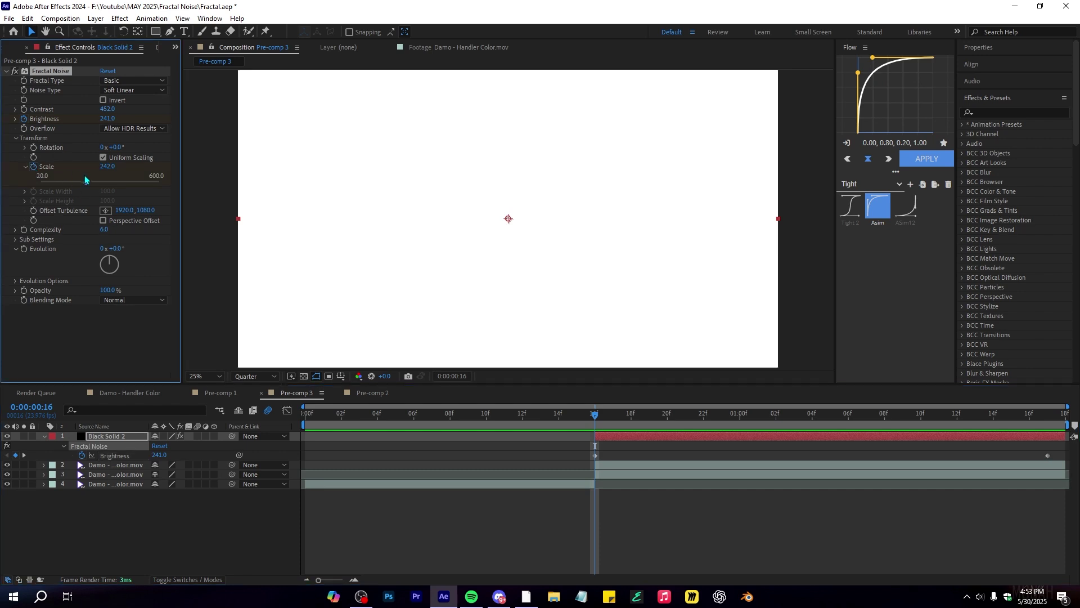
drag(595, 444, 1047, 468)
drag(106, 167, 148, 169)
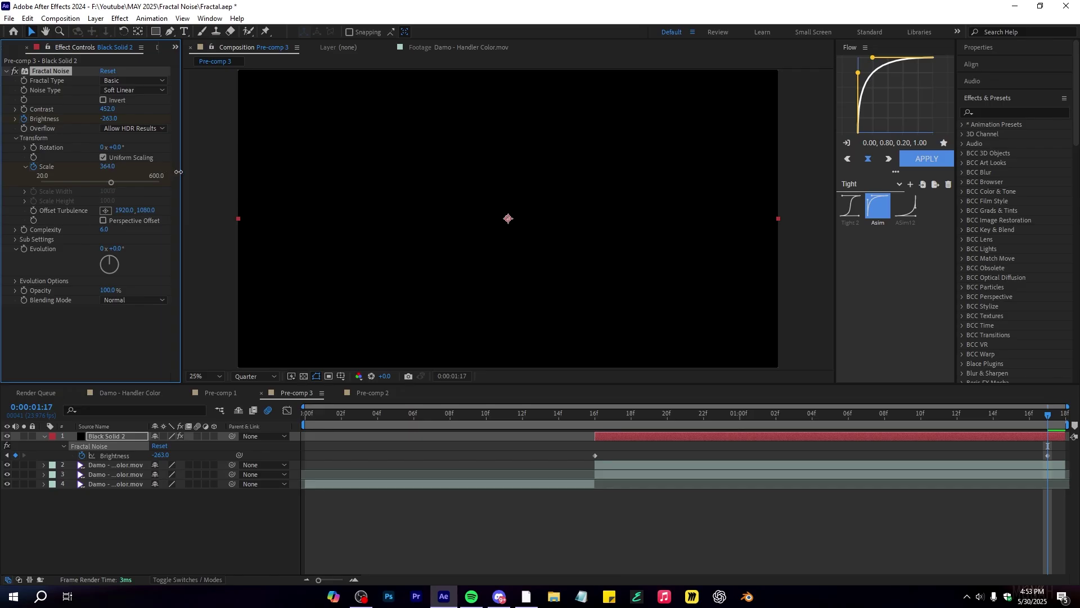
- Move the ending Brightness and Scale keyframes to the composition's end and the starting ones to frame 15
click(597, 416)
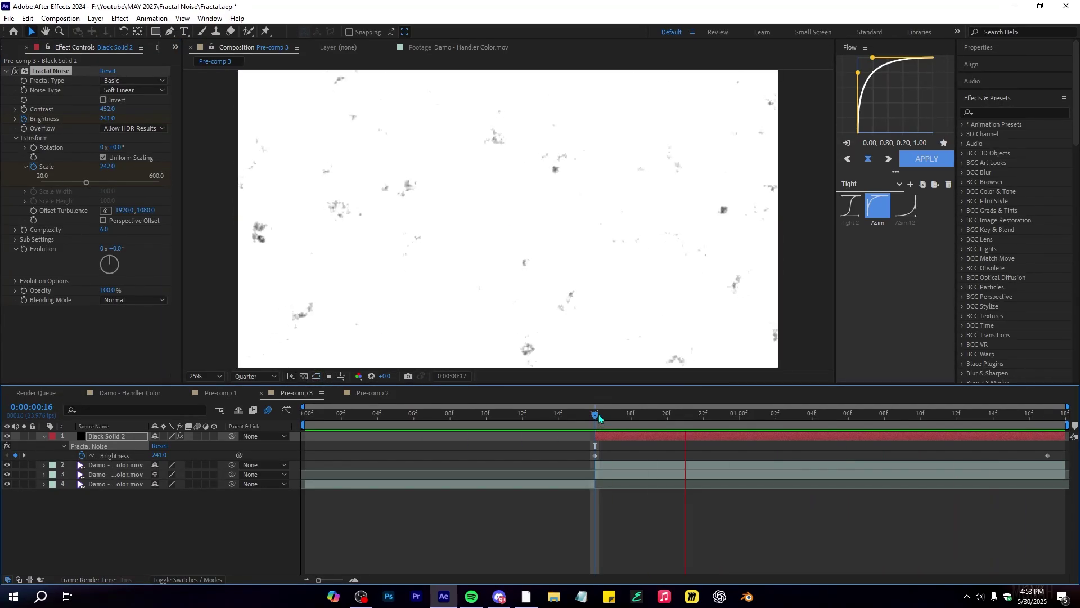
key(space)
key(u)
drag(1047, 456, 1065, 456)
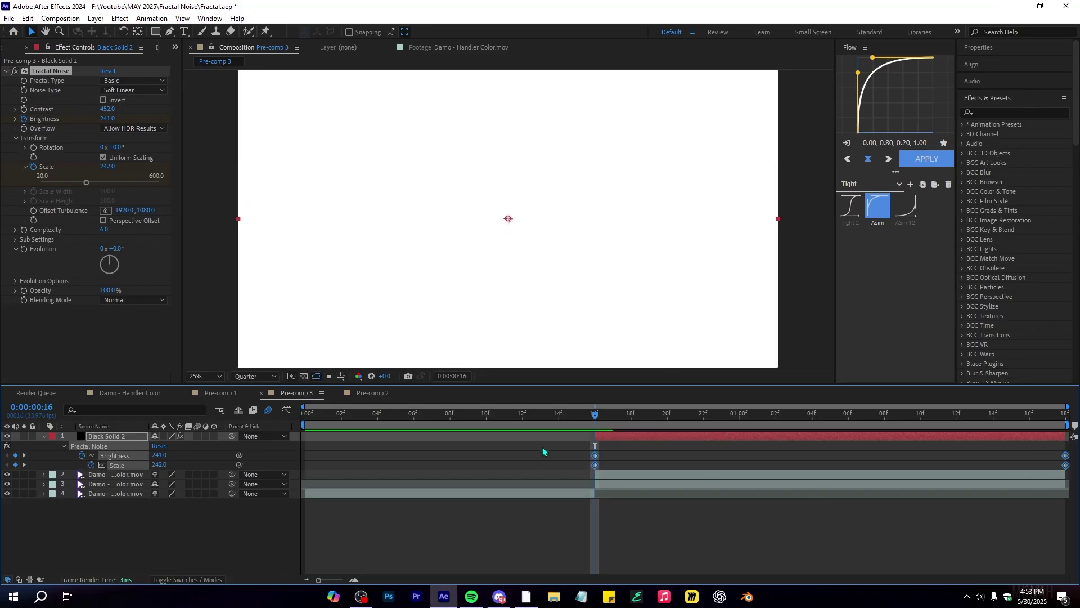
drag(564, 449, 1070, 459)
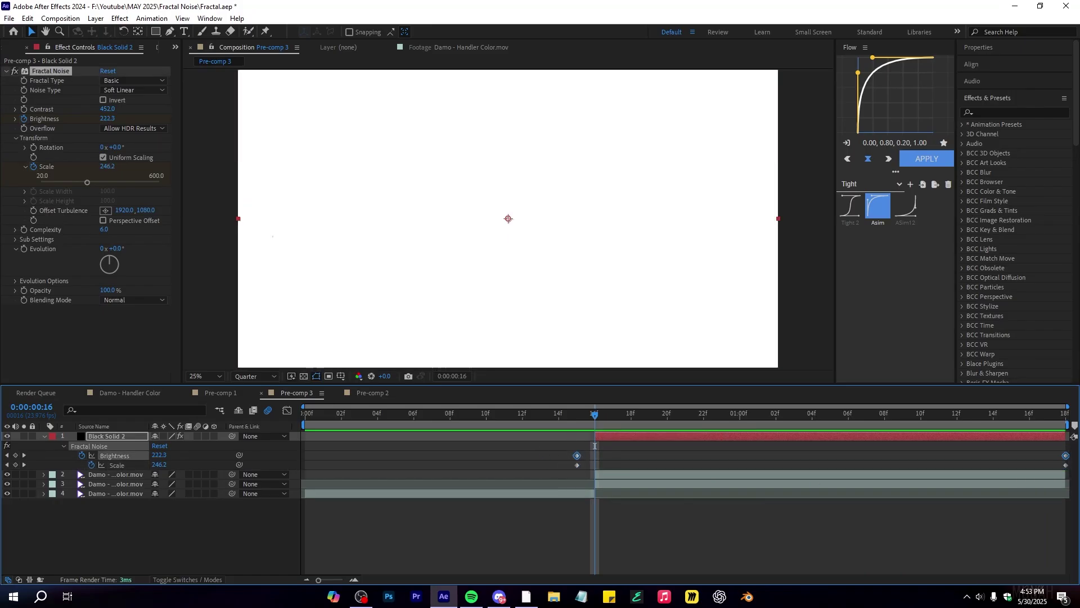
- Apply Easy Ease to the Brightness keyframes and shape their value curve to drop steeply at first and level off
key(F9)
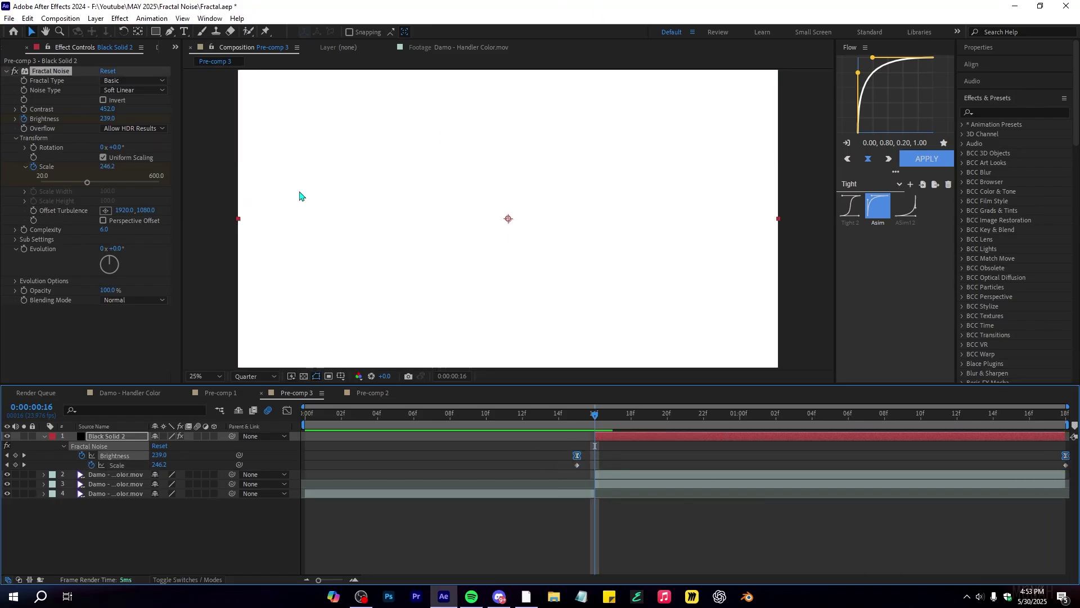
key(shift+F3)
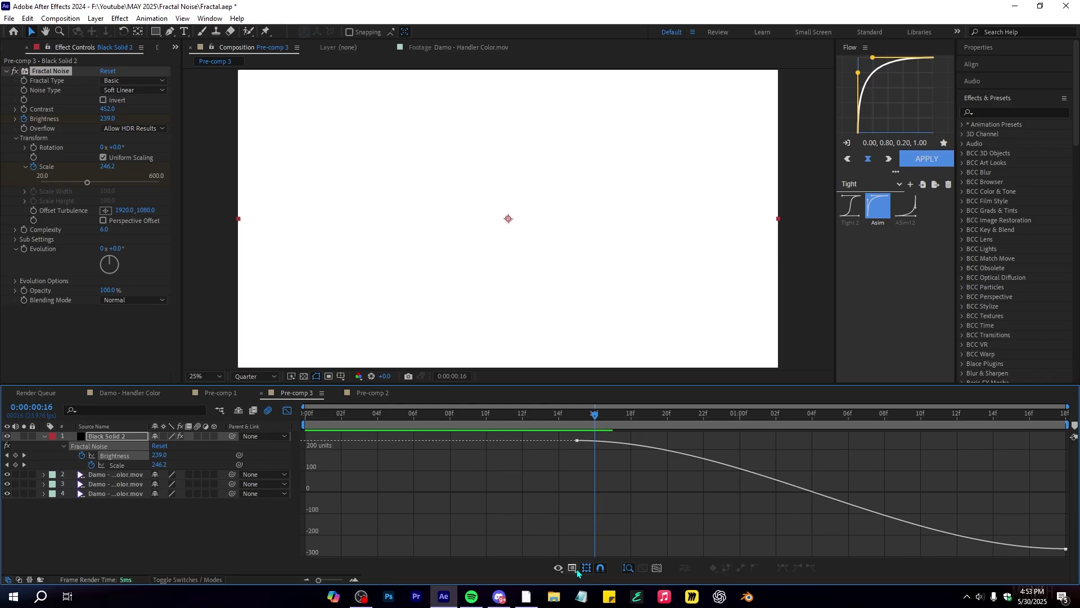
click(573, 569)
click(606, 448)
click(576, 440)
drag(656, 442, 581, 452)
drag(902, 548, 604, 548)
- Play back the eased Brightness animation from frame 15
drag(599, 417, 579, 419)
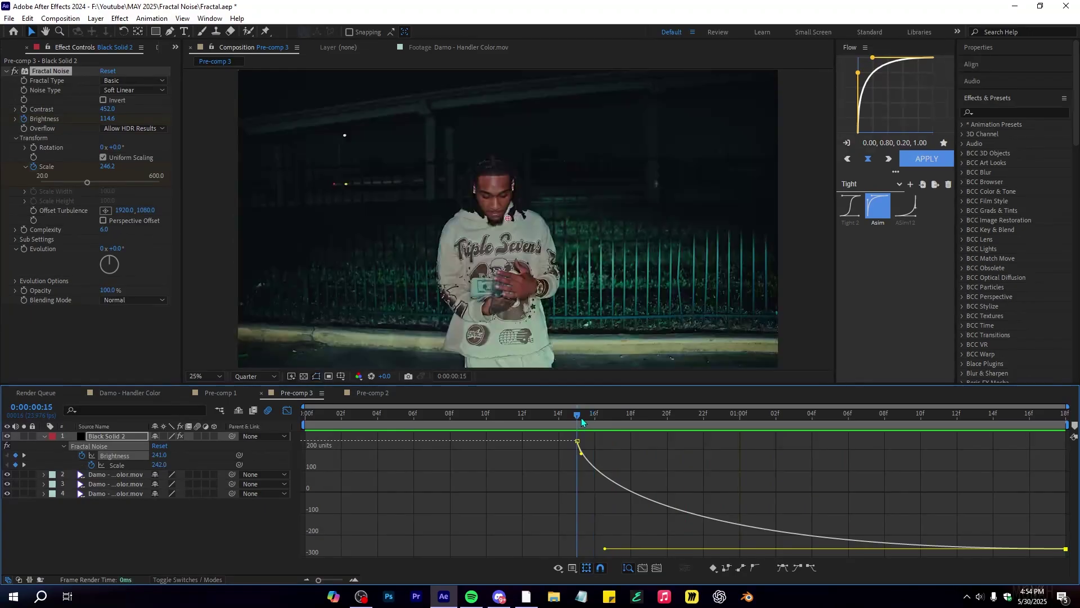
key(space)
key(space)
key(space)
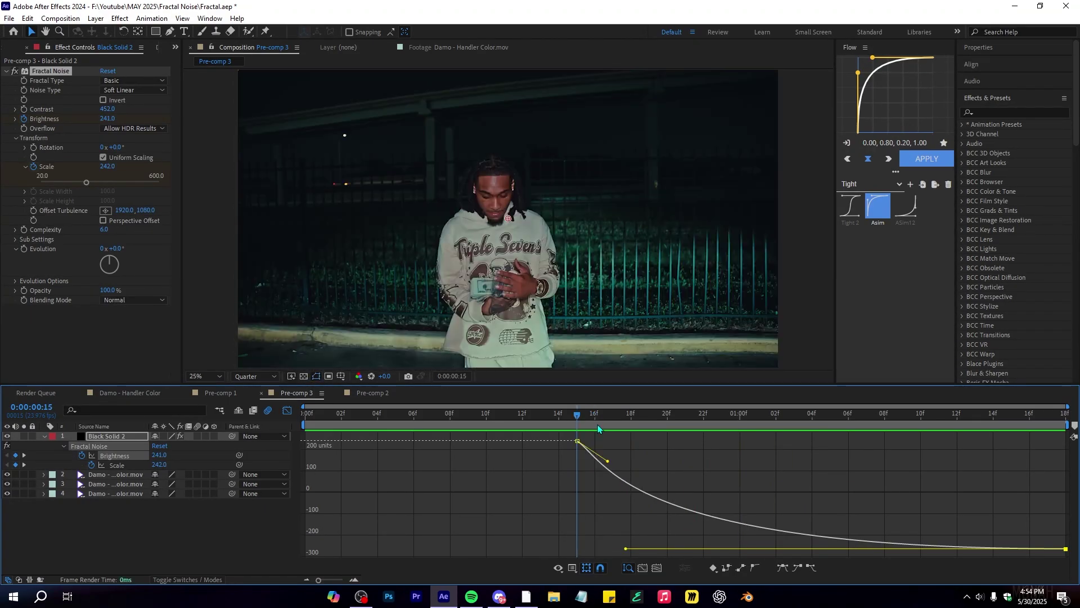
key(space)
click(598, 424)
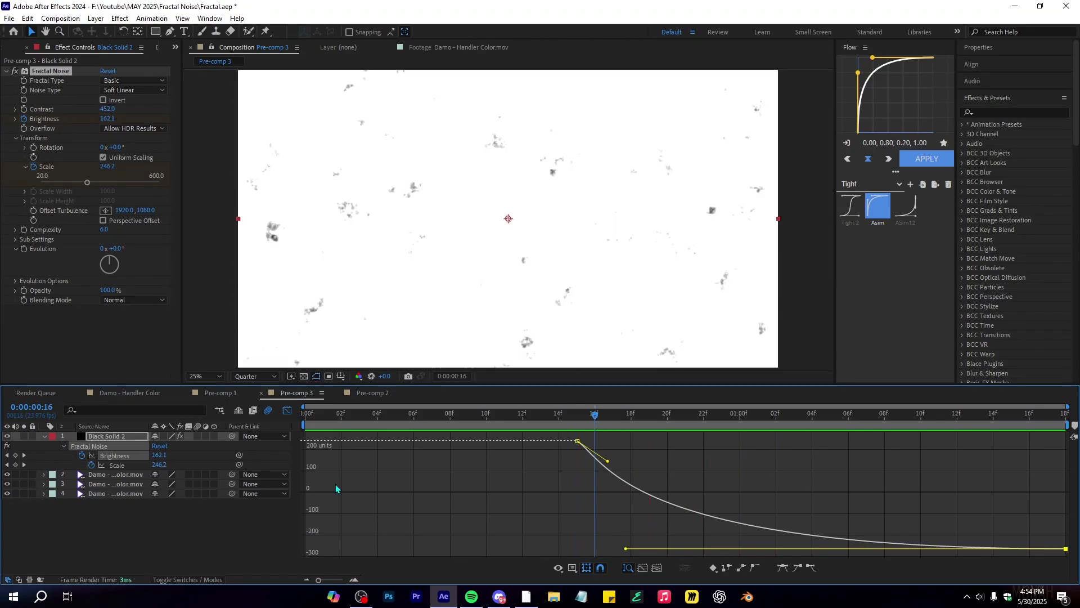
- Apply Easy Ease to the Scale keyframes and shape their value curve to rise quickly at first and level off
click(286, 410)
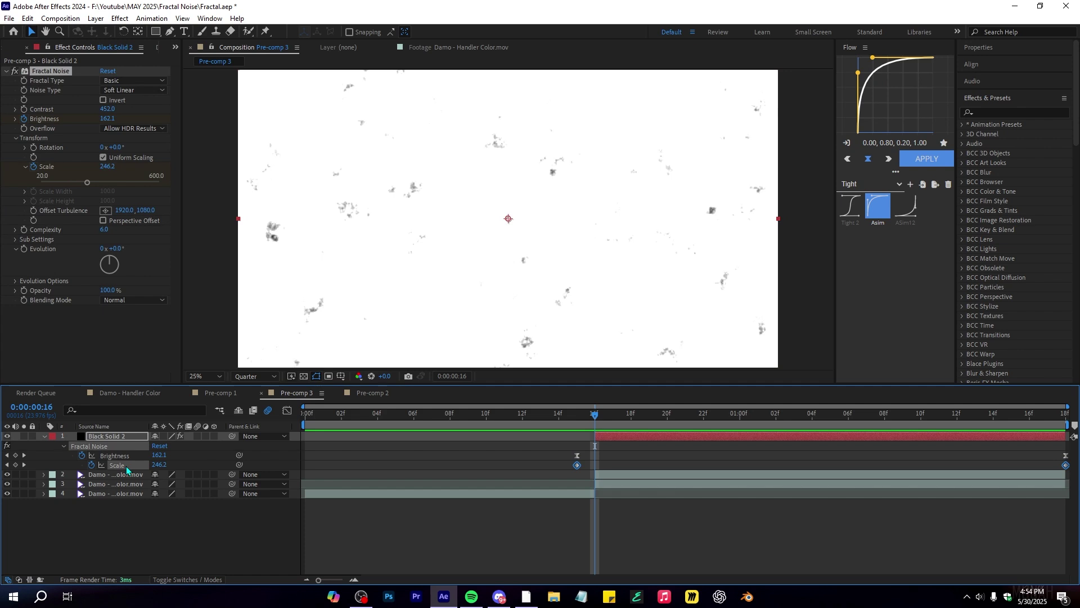
key(F9)
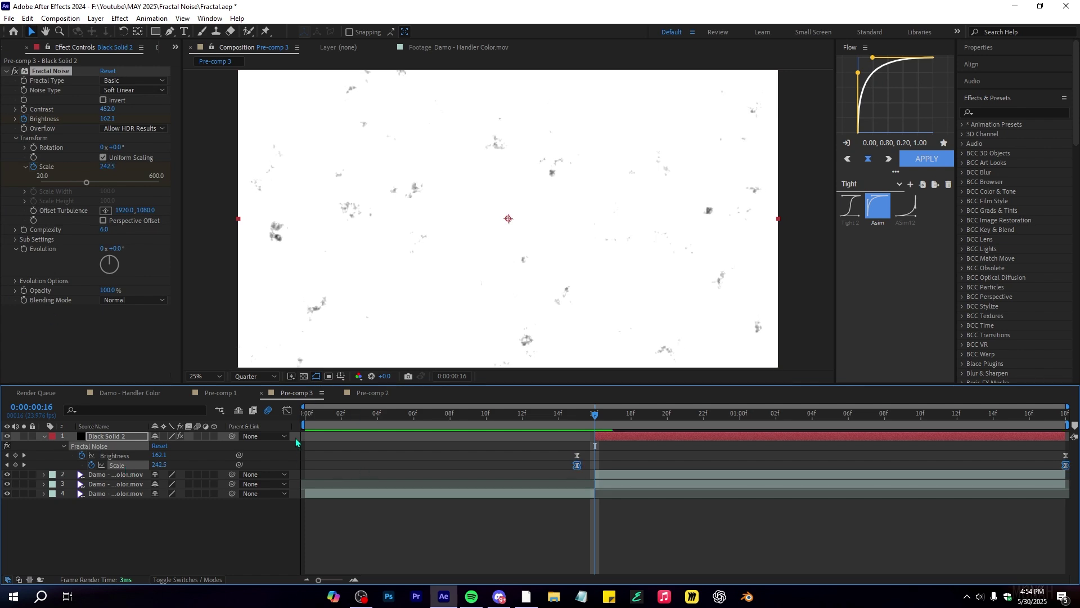
click(287, 410)
click(576, 548)
drag(743, 549, 585, 511)
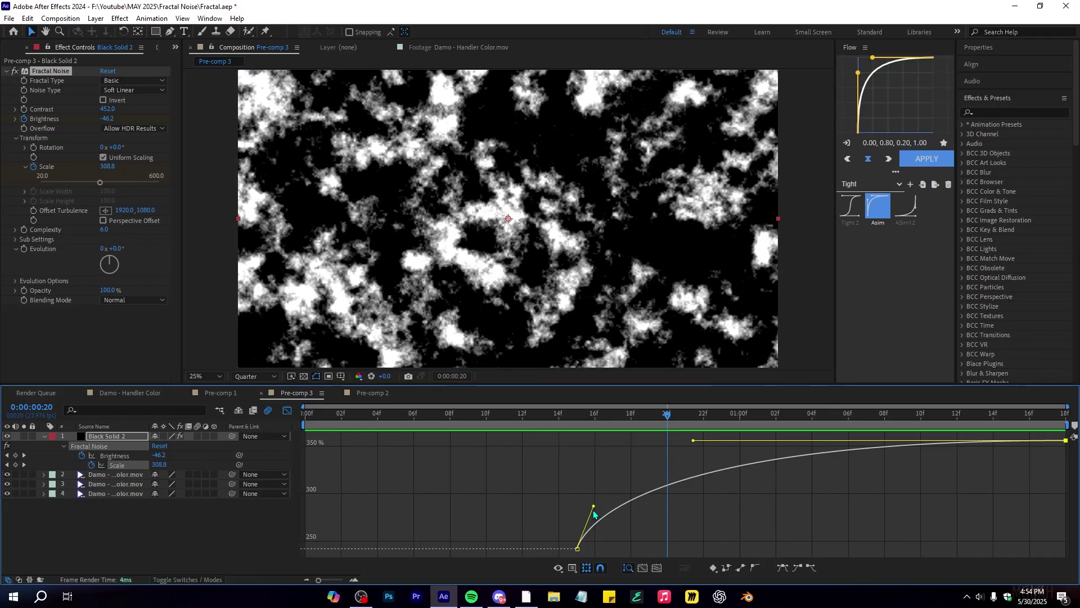
drag(594, 507, 552, 545)
drag(693, 440, 650, 440)
click(580, 415)
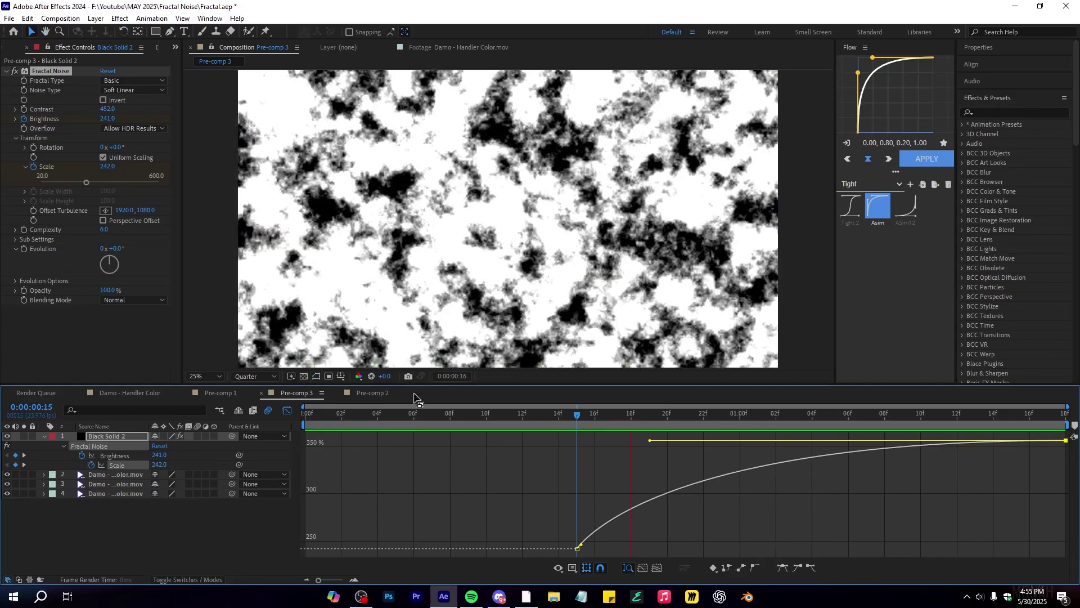
- Push the ending Brightness and Scale keyframes of Black Solid 2 beyond the composition's end to slow the noise animation
key(space)
click(291, 417)
key(Delete)
drag(1067, 456, 1079, 455)
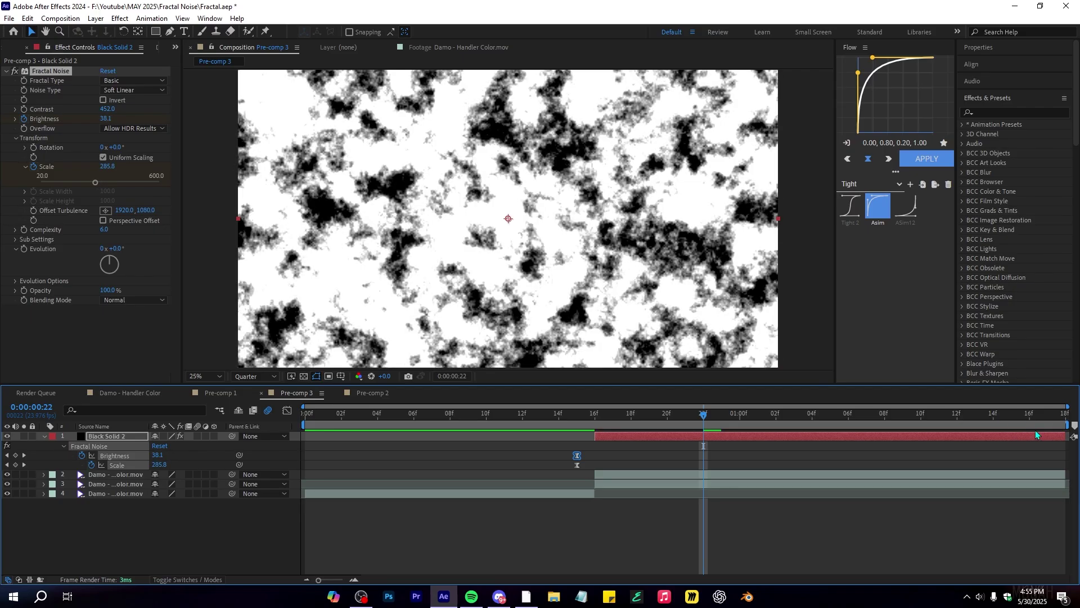
key(ctrl+z)
click(921, 419)
drag(1066, 456, 1079, 456)
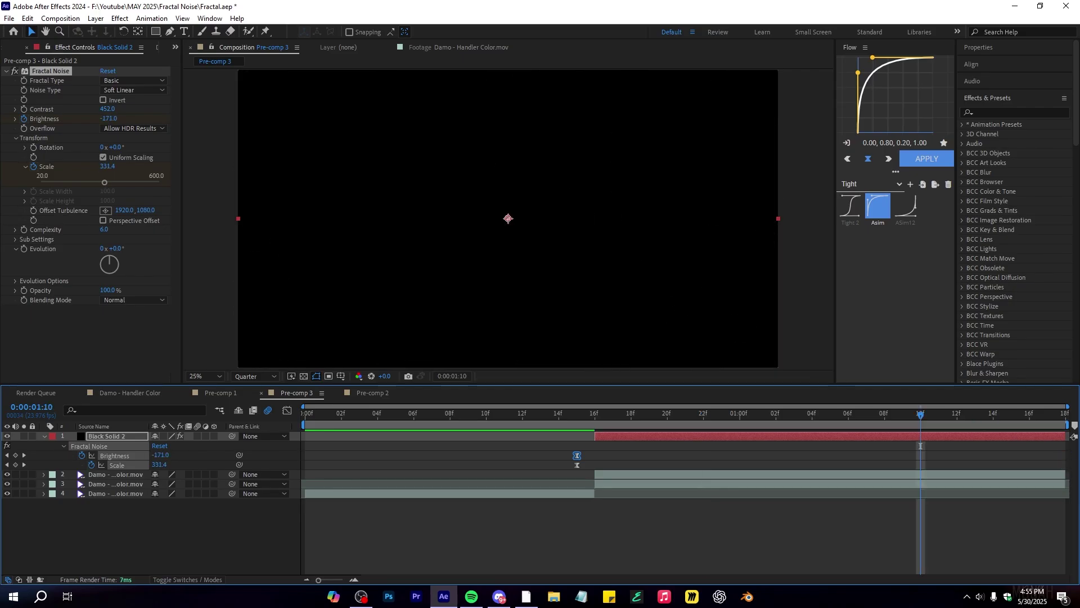
drag(920, 419, 1011, 425)
key(ctrl+z)
drag(1067, 455, 1079, 456)
- Play back the slowed noise animation from frame 16
key(space)
key(ctrl+z)
click(594, 415)
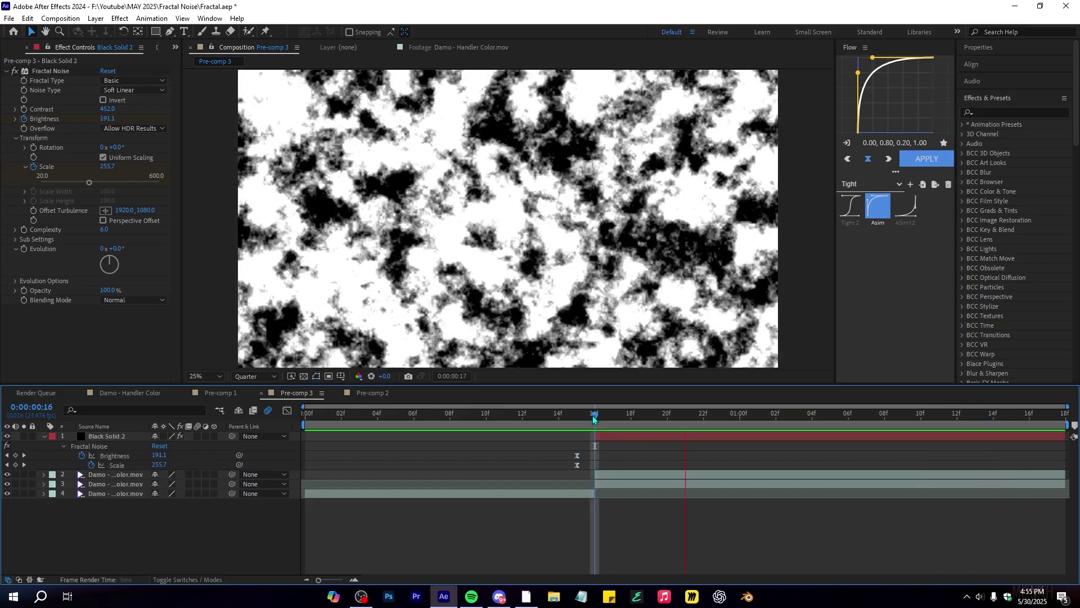
- Hide the Black Solid 2 layer and set it as the track matte of the footage layer directly beneath it
click(38, 437)
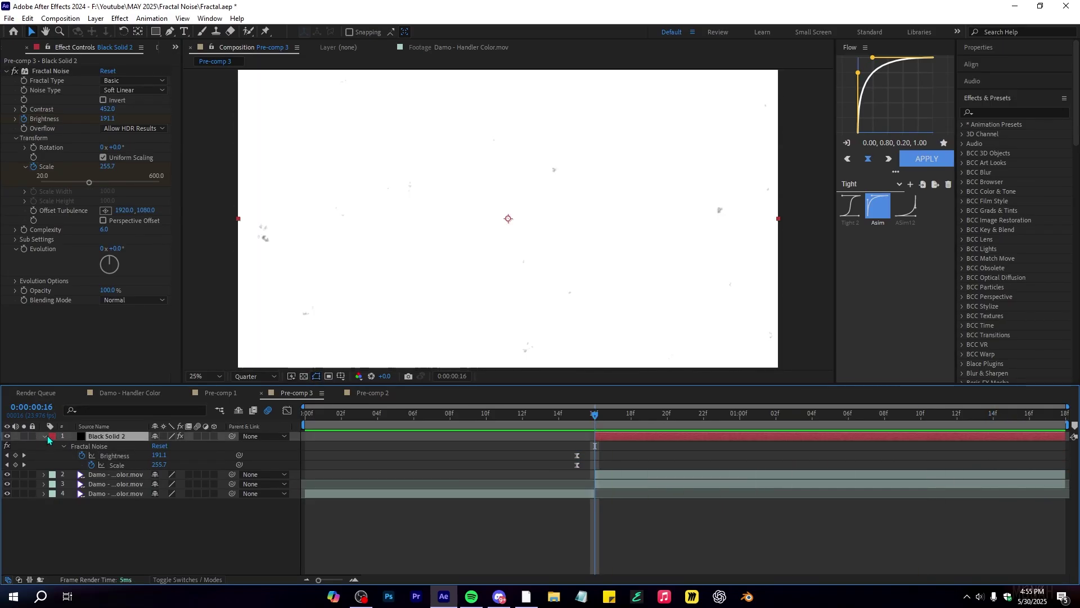
click(44, 436)
click(8, 436)
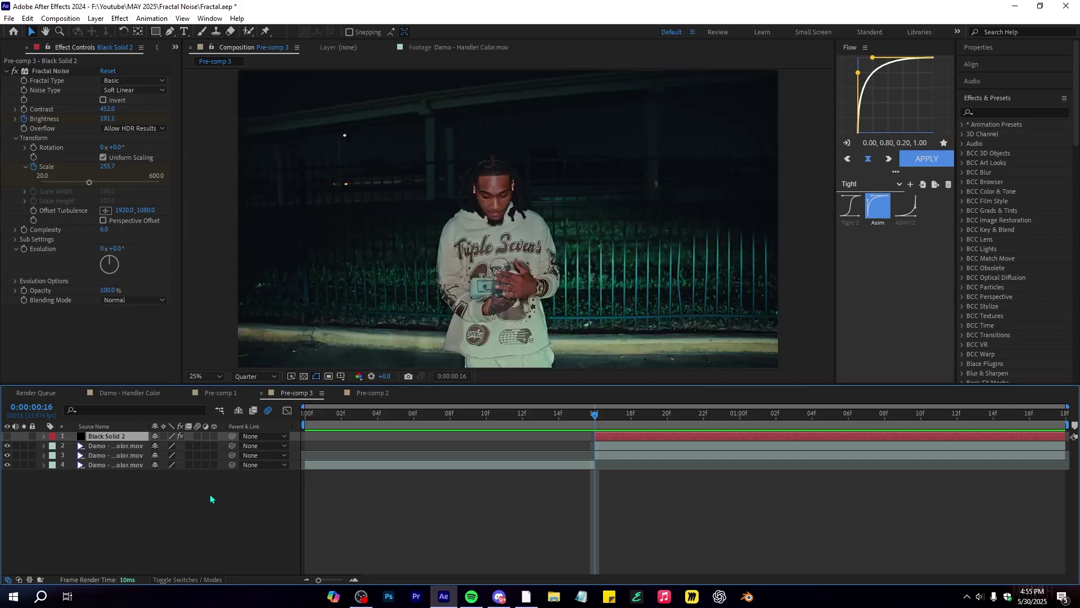
click(135, 447)
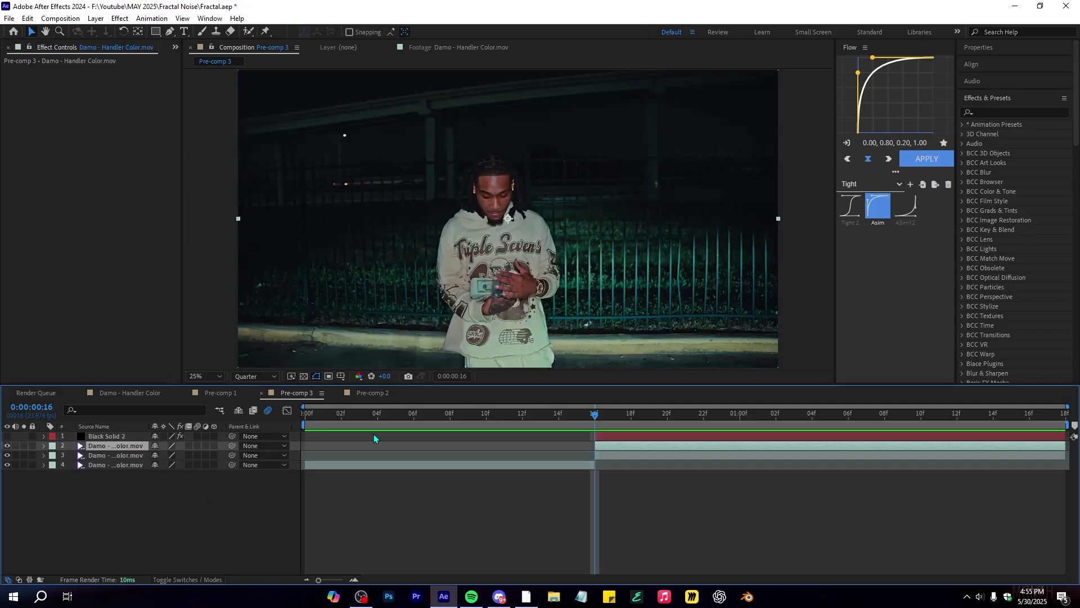
click(192, 580)
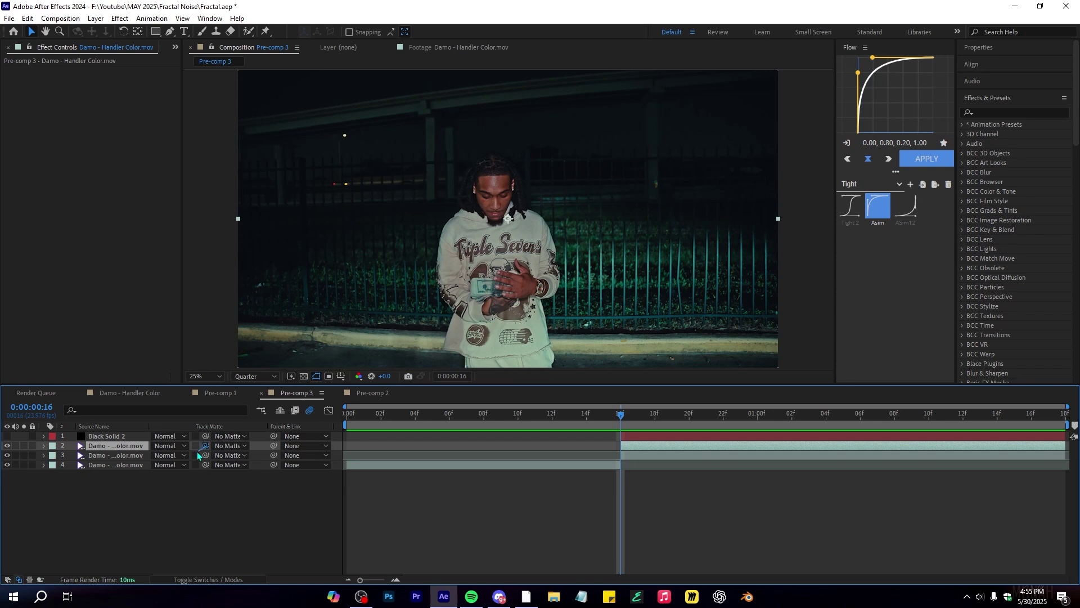
drag(203, 446, 109, 436)
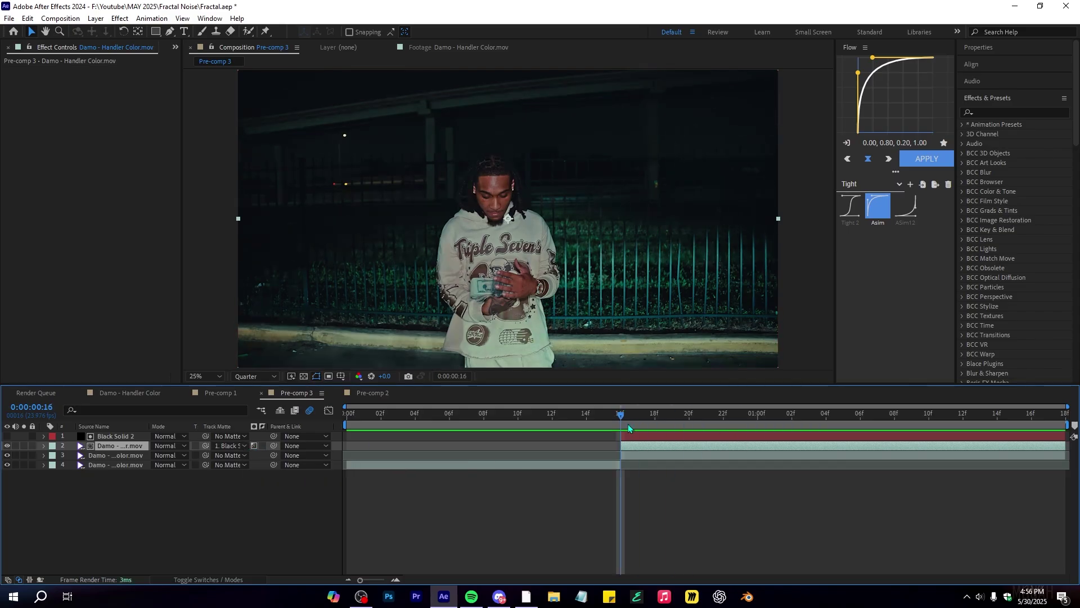
- Play back the matted transition from shortly before the cut between the two clips
key(space)
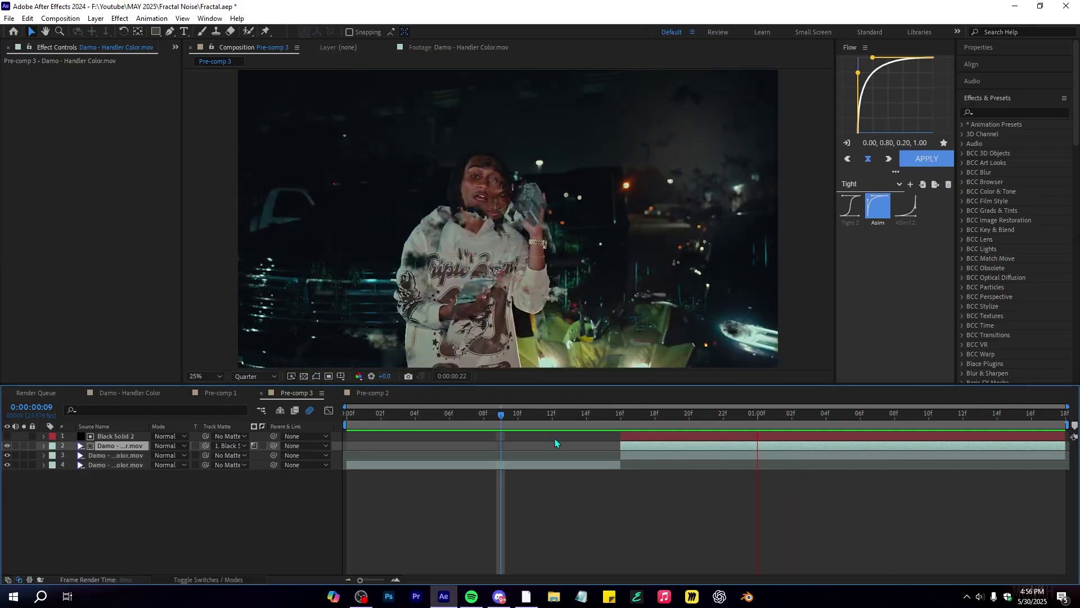
click(575, 435)
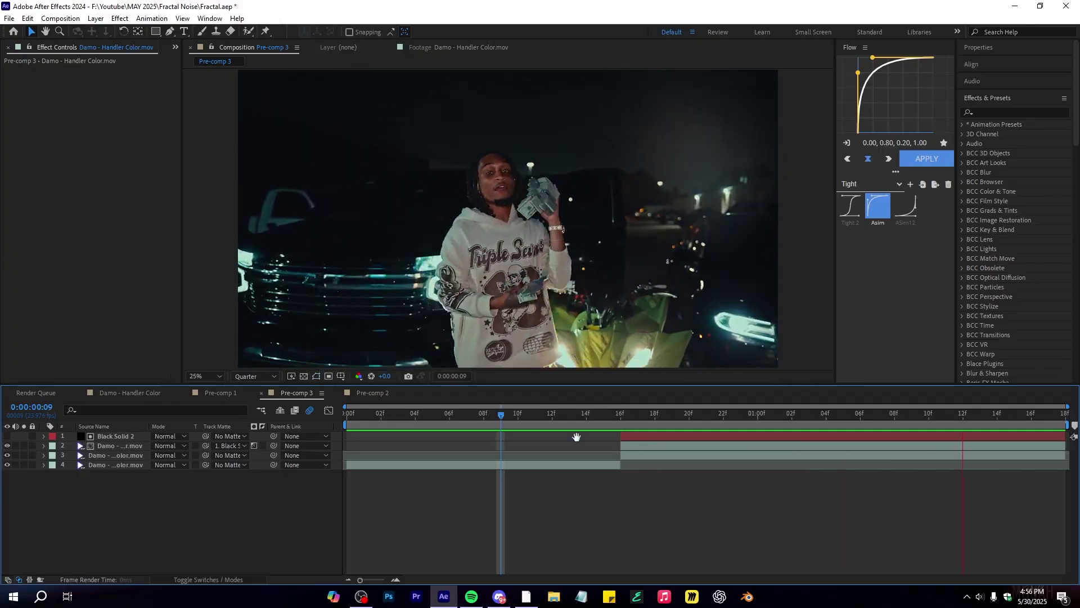
key(space)
click(583, 413)
key(space)
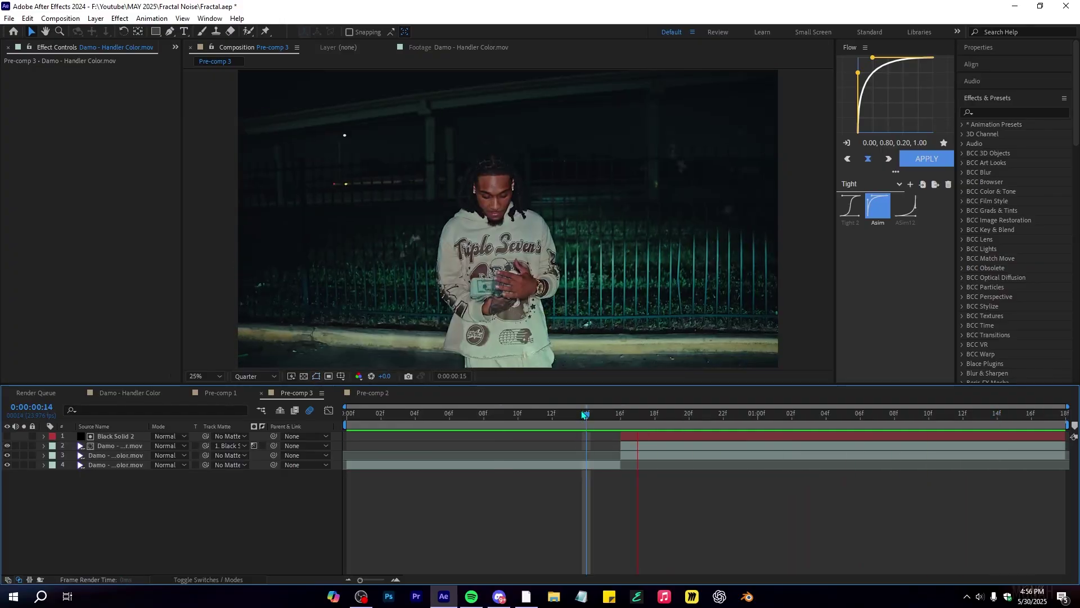
key(space)
- Reveal the keyframes of Black Solid 2 and extend the composition's duration to 0:00:04:18
drag(584, 414, 971, 429)
click(968, 433)
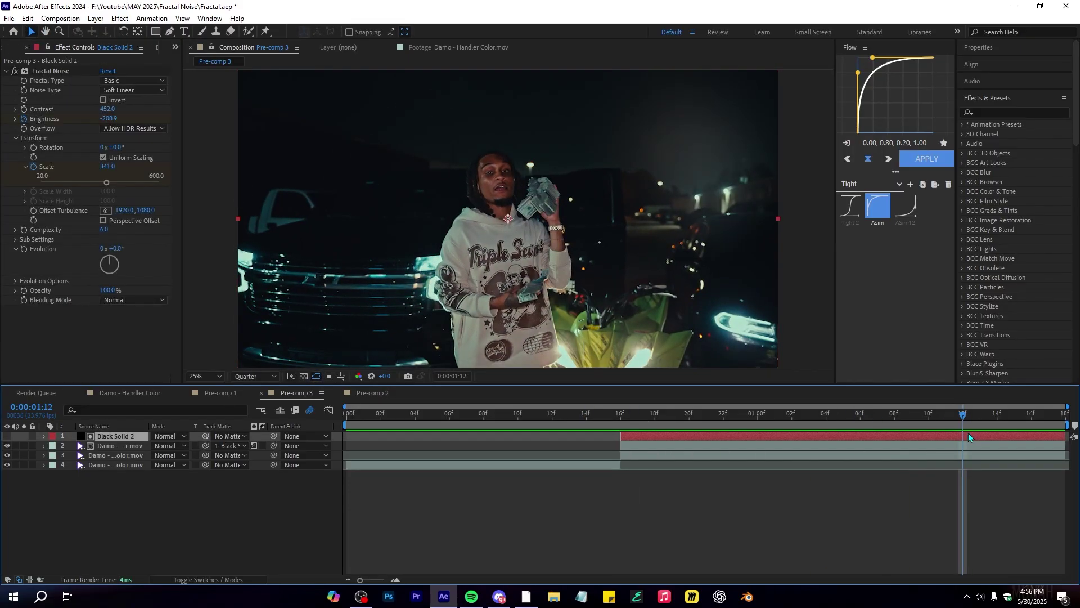
key(u)
click(60, 18)
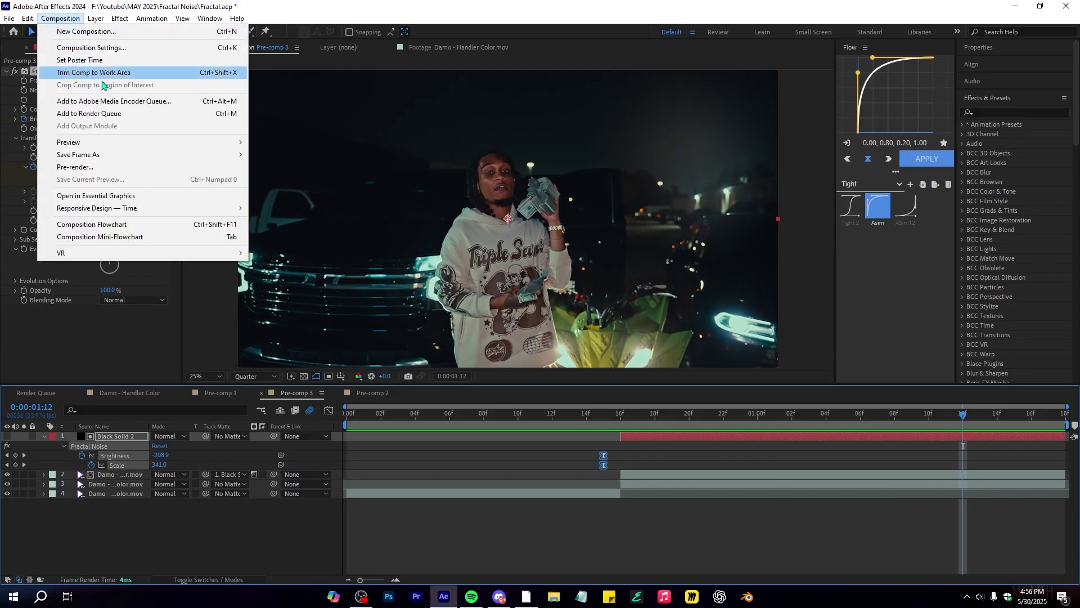
click(90, 41)
click(782, 353)
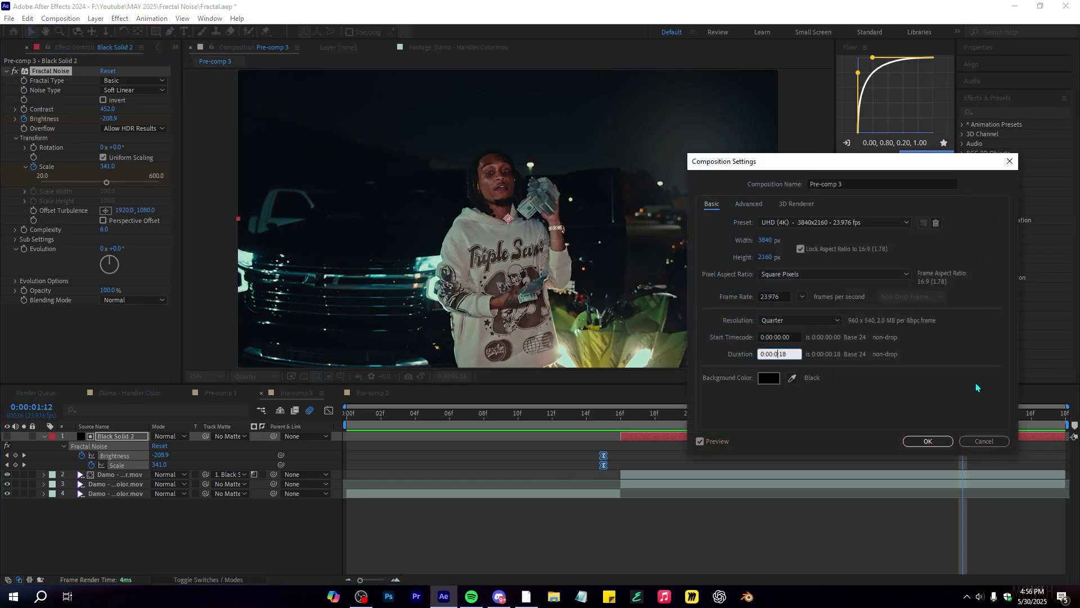
text(4)
key(Return)
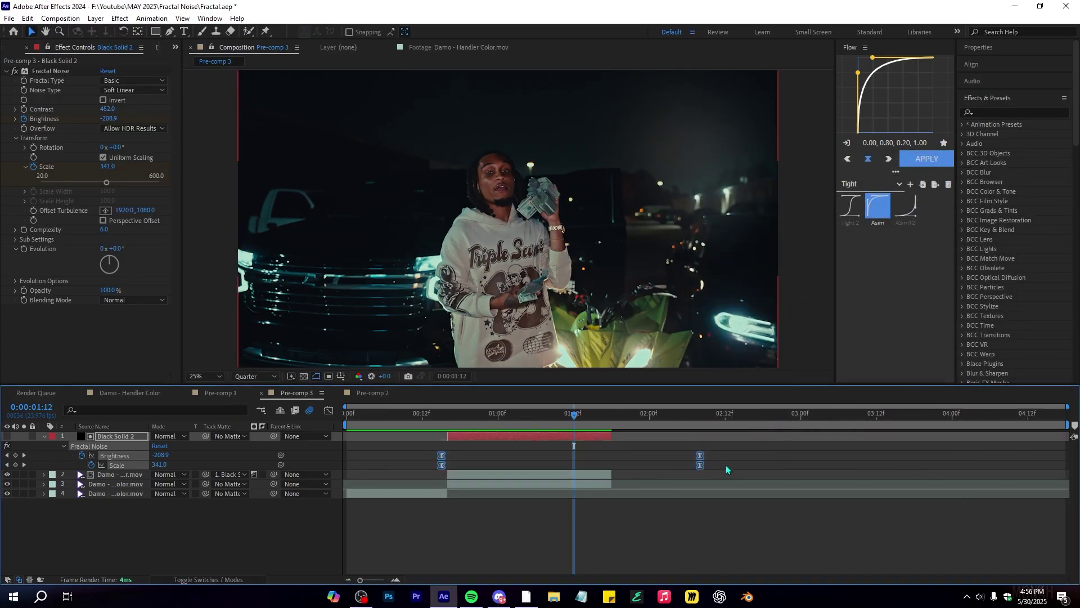
- Move the ending Brightness and Scale keyframes to about 0:00:03:06 and preview the transition
drag(700, 465, 731, 464)
drag(577, 417, 599, 425)
drag(731, 456, 327, 505)
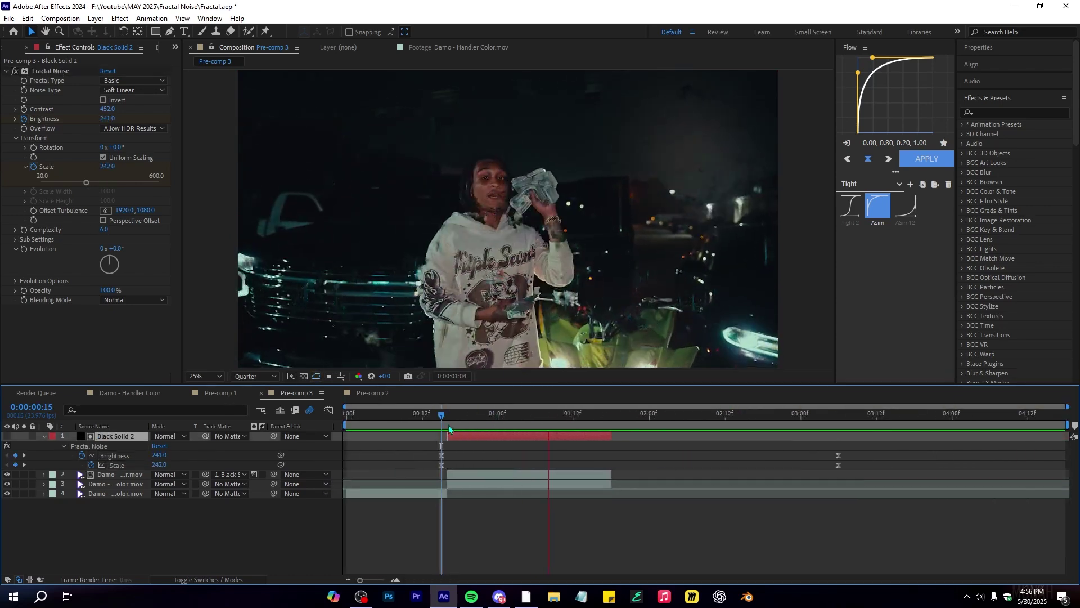
click(429, 423)
- Animate the Scale of the footage on layer 3 from 217% at frame 16 to 100% at the clip's end
drag(430, 425, 586, 419)
click(524, 486)
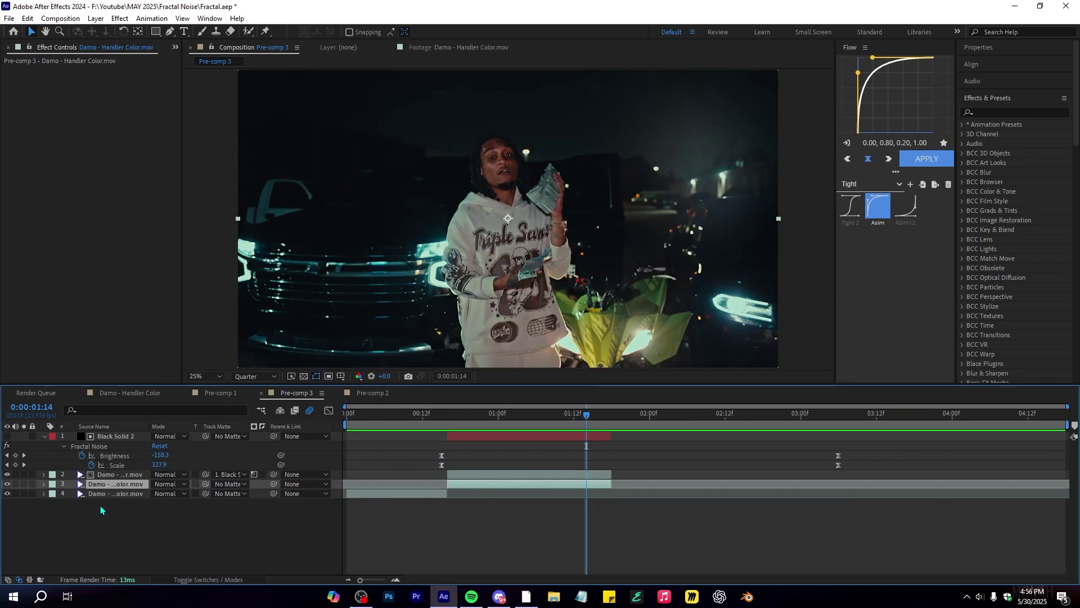
key(s)
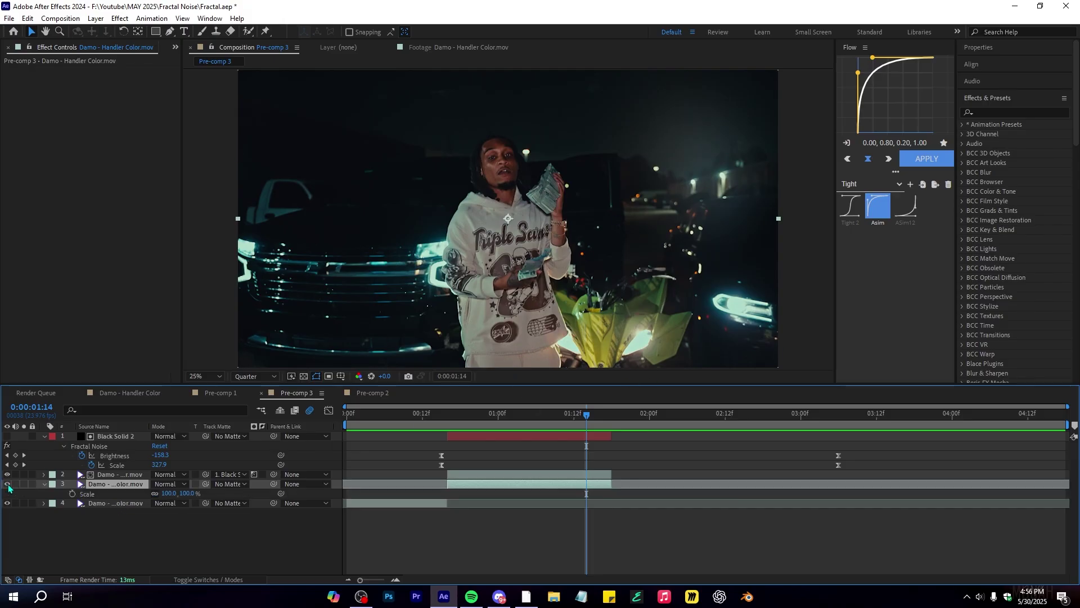
key(equal)
click(72, 493)
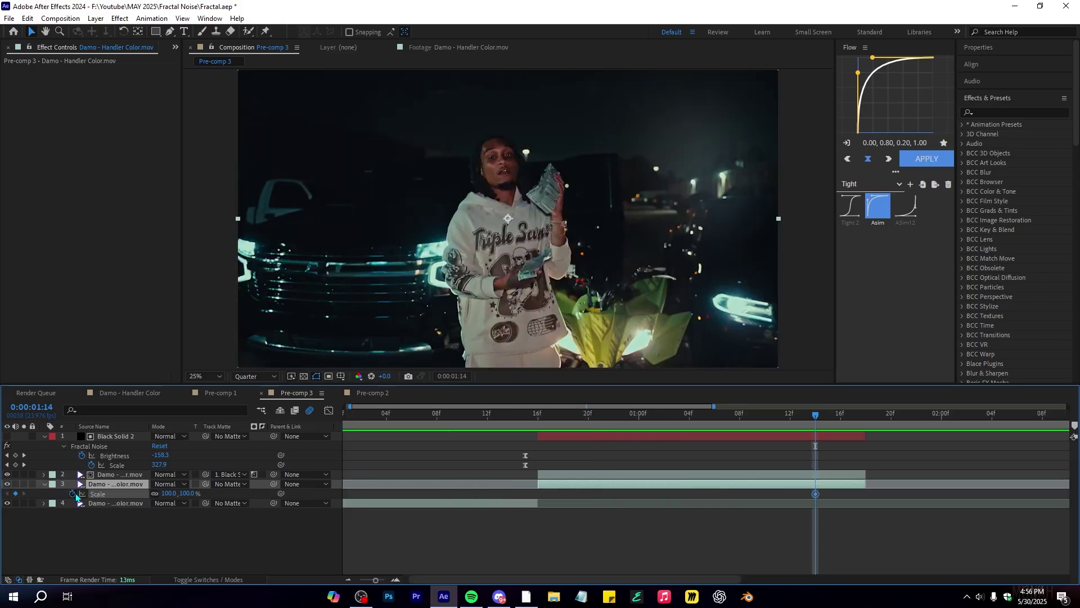
drag(817, 497, 868, 498)
mouse_move(539, 418)
mouse_down()
mouse_move(574, 418)
mouse_move(537, 418)
mouse_up()
drag(168, 494, 242, 492)
- Apply Easy Ease to the footage's Scale keyframes and shape their value curve to drop steeply and level off
key(space)
key(F9)
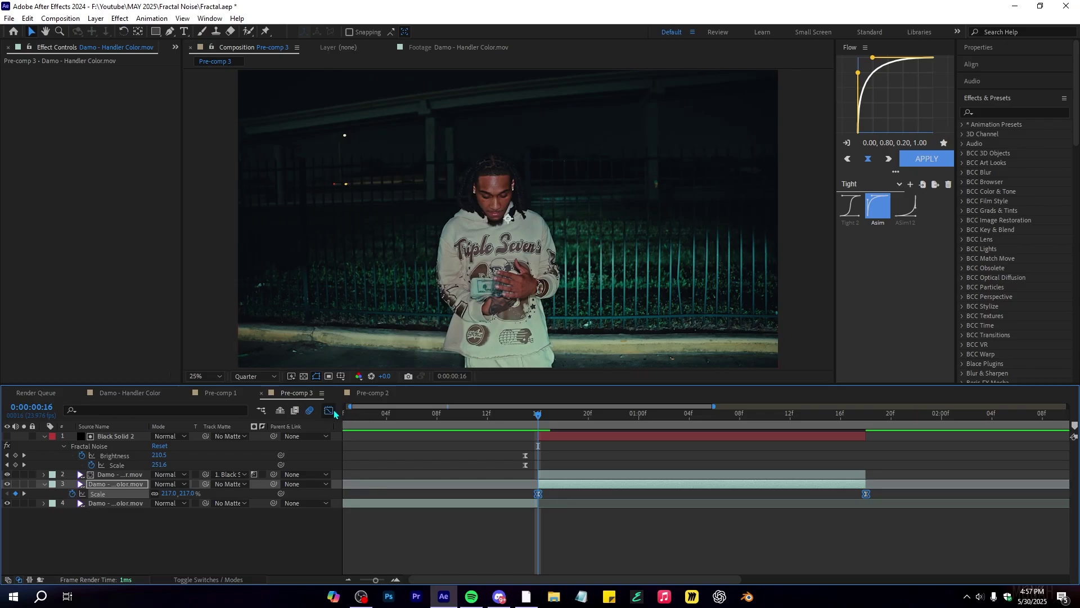
click(332, 411)
drag(756, 549, 564, 545)
- Play back the eased footage zoom from around frame 16
key(space)
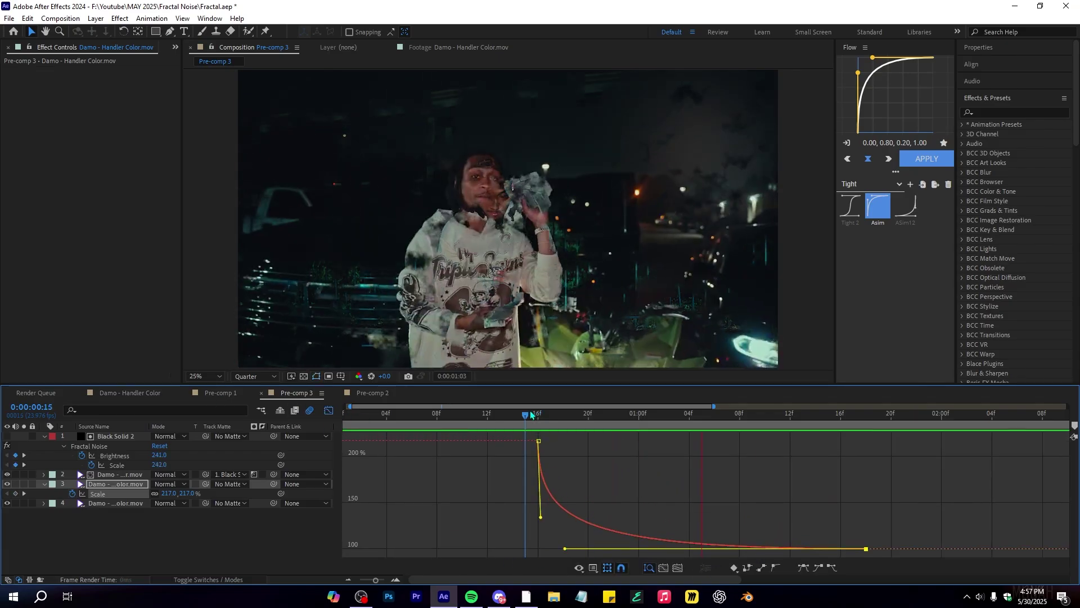
click(531, 415)
click(538, 414)
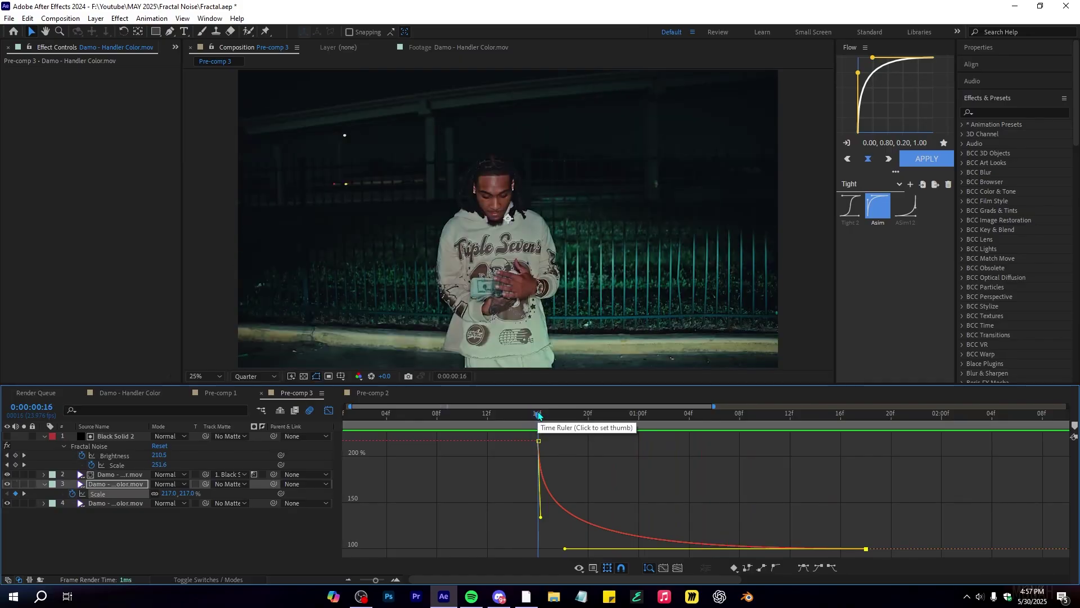
key(space)
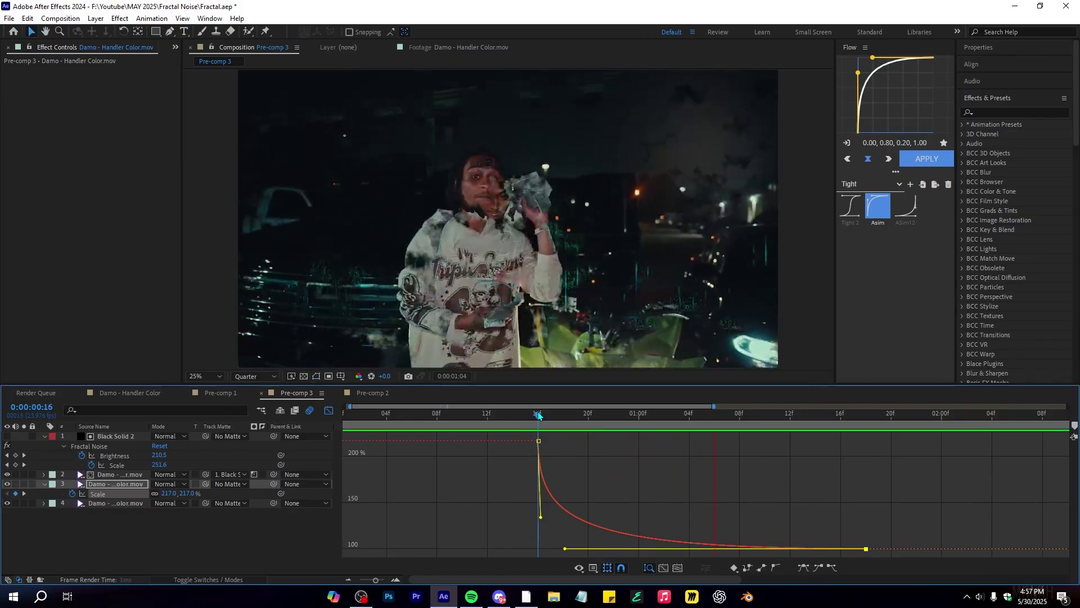
key(space)
- Make the initial drop of the footage's Scale curve slightly gentler and play back the transition
drag(657, 454, 543, 428)
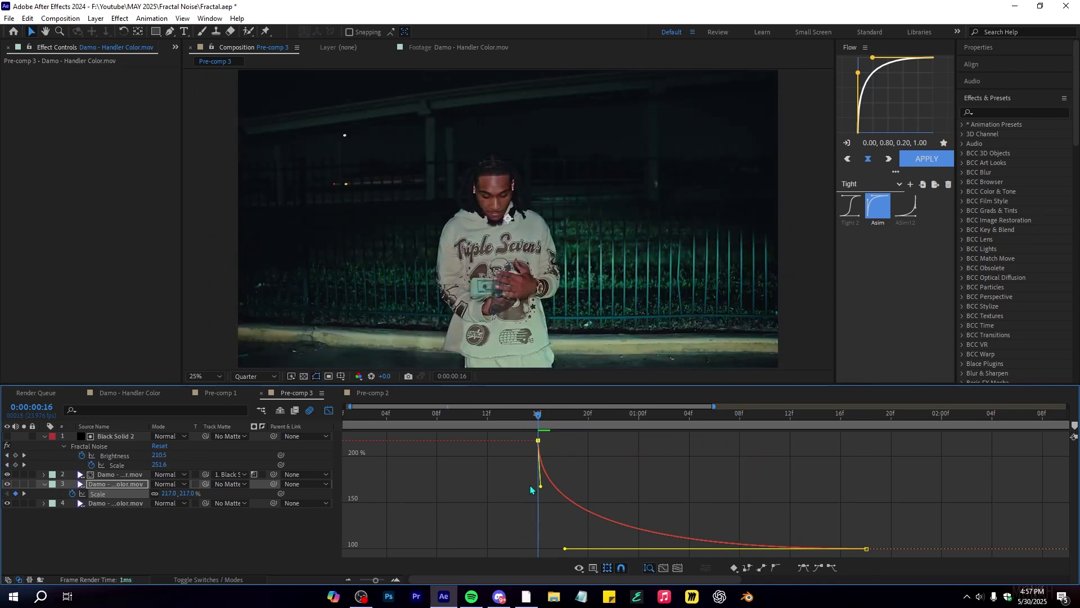
click(329, 413)
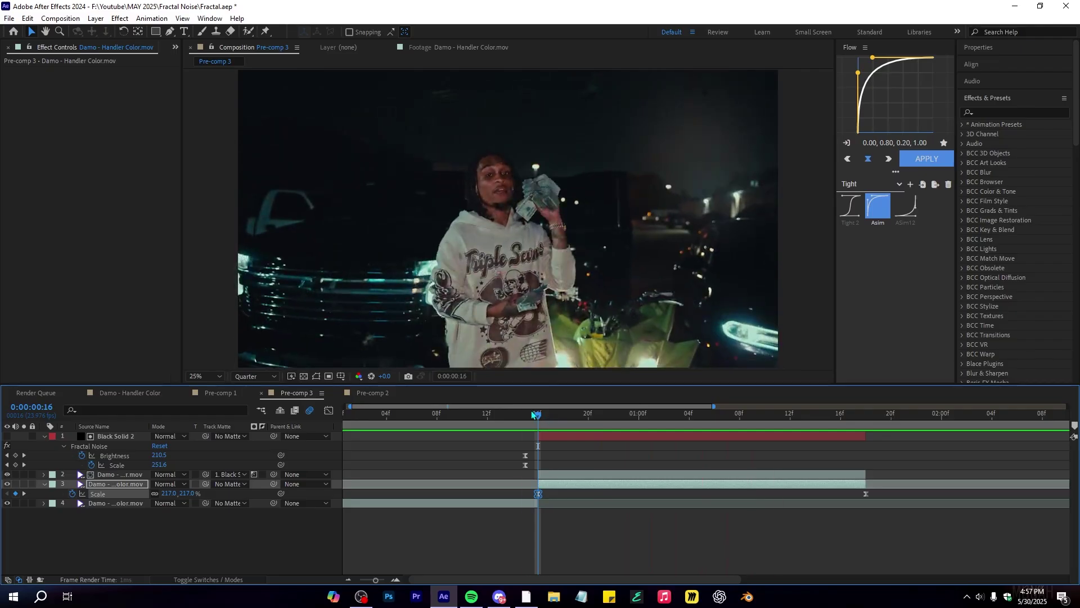
click(531, 414)
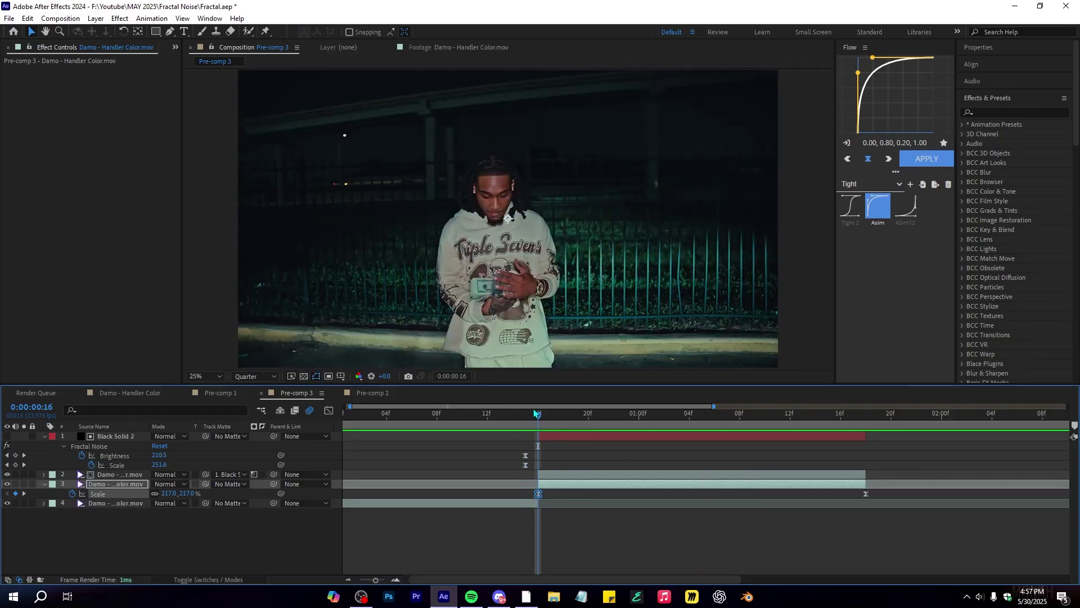
key(space)
key(space)
key(space)
key(space)
key(space)
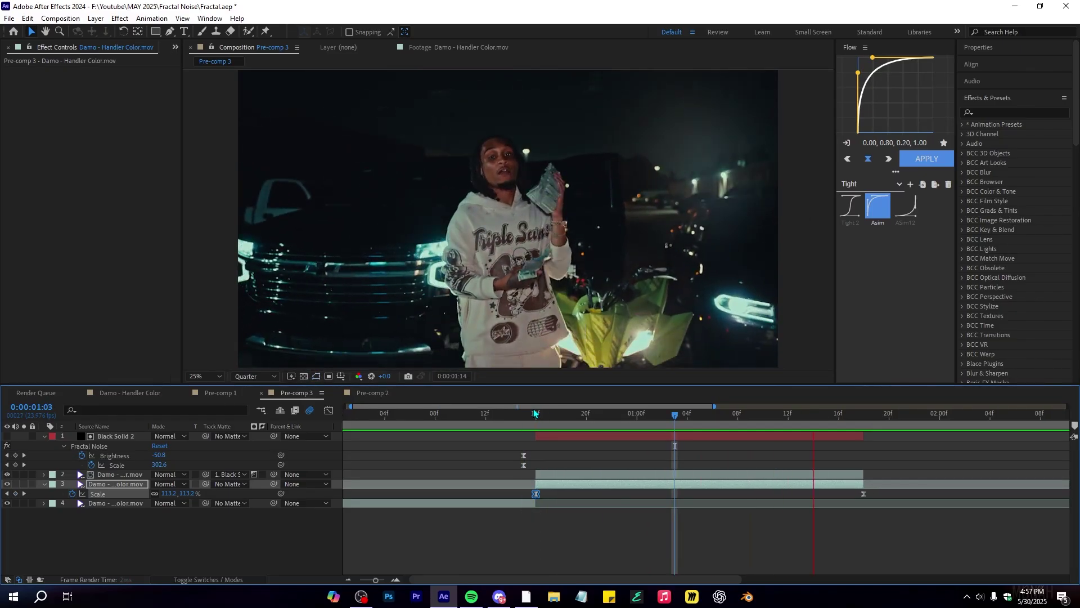
key(space)
- Try extending Black Solid 2 past the end of the footage layers and trim it back to their length
click(572, 437)
drag(543, 437, 548, 437)
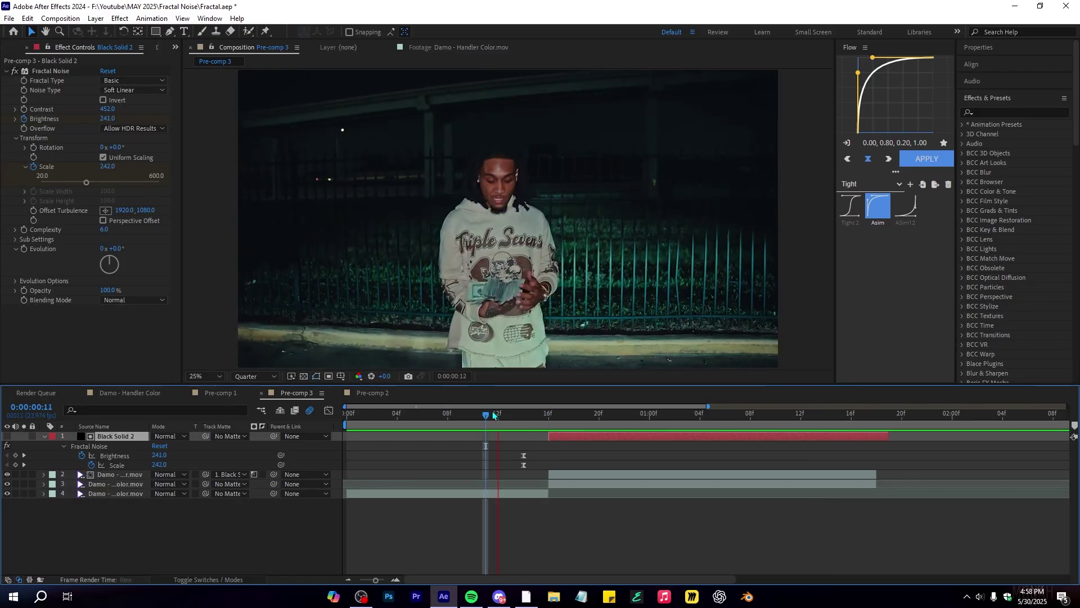
drag(872, 436, 888, 436)
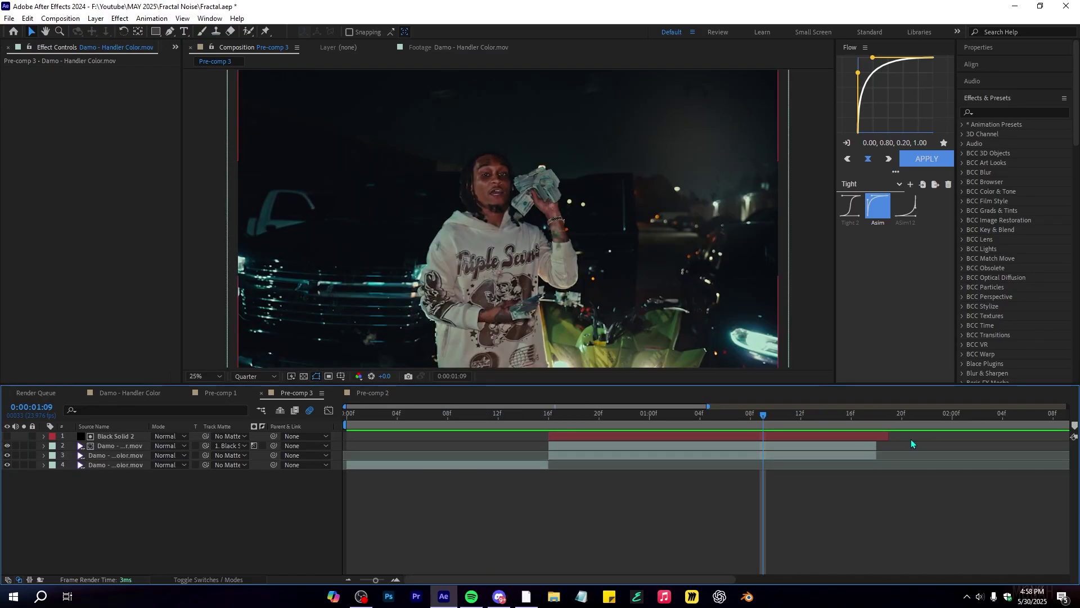
drag(892, 437, 869, 435)
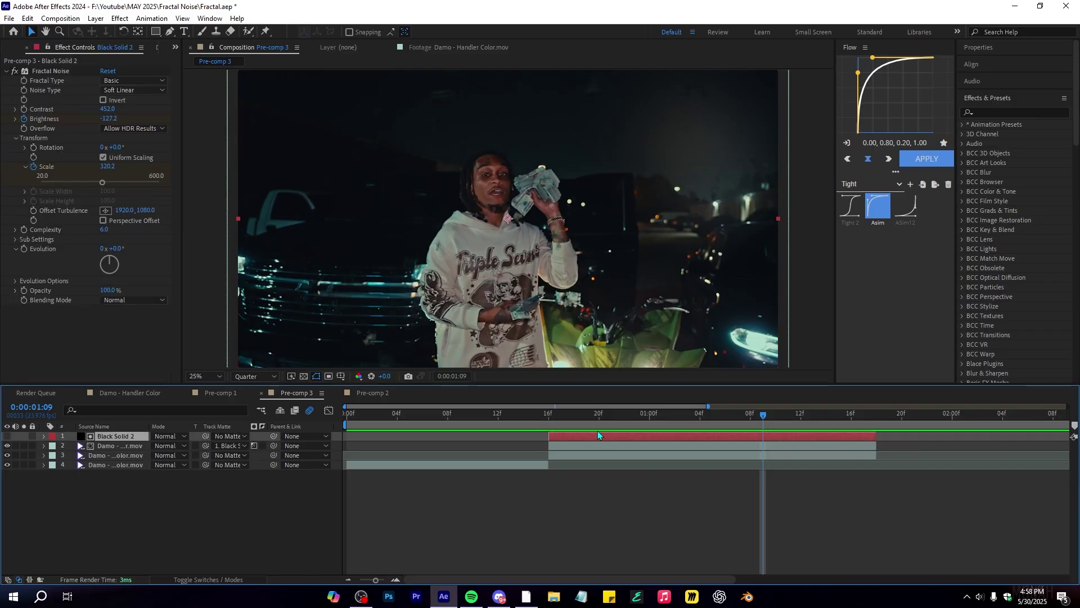
- Pre-compose Black Solid 2 and its matted footage layer as Pre-comp 4, moving all attributes into the new composition
shift+click(568, 453)
click(564, 535)
click(571, 454)
shift+click(572, 445)
click(574, 437)
shift+click(576, 445)
right_click(576, 444)
click(625, 369)
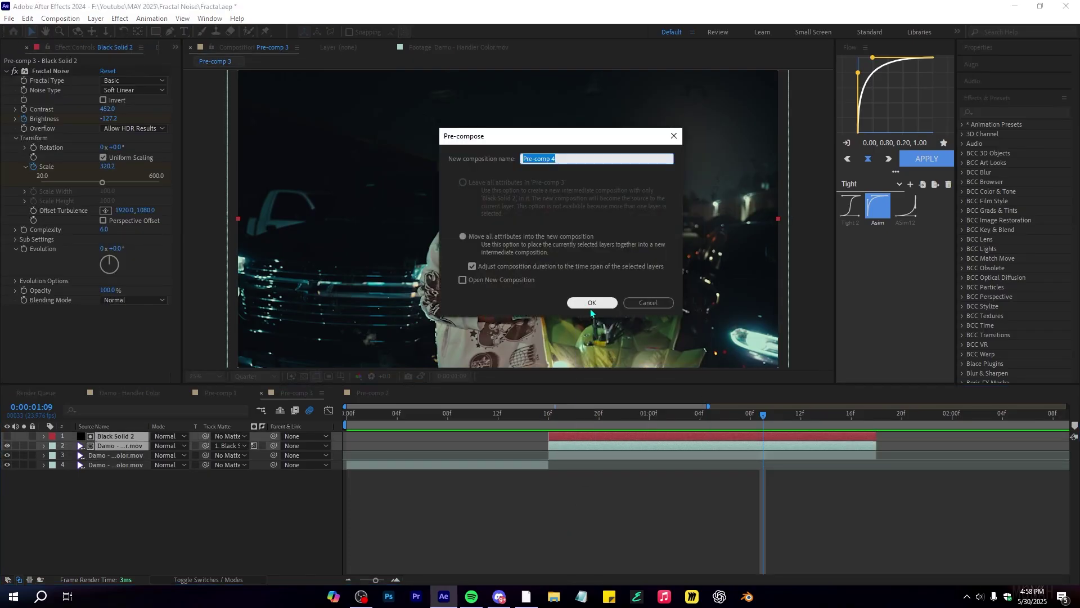
key(Return)
- Apply S_Distort to the footage layer directly beneath Pre-comp 4 and use Pre-comp 4 as its Matte from Layer
key(ctrl+space)
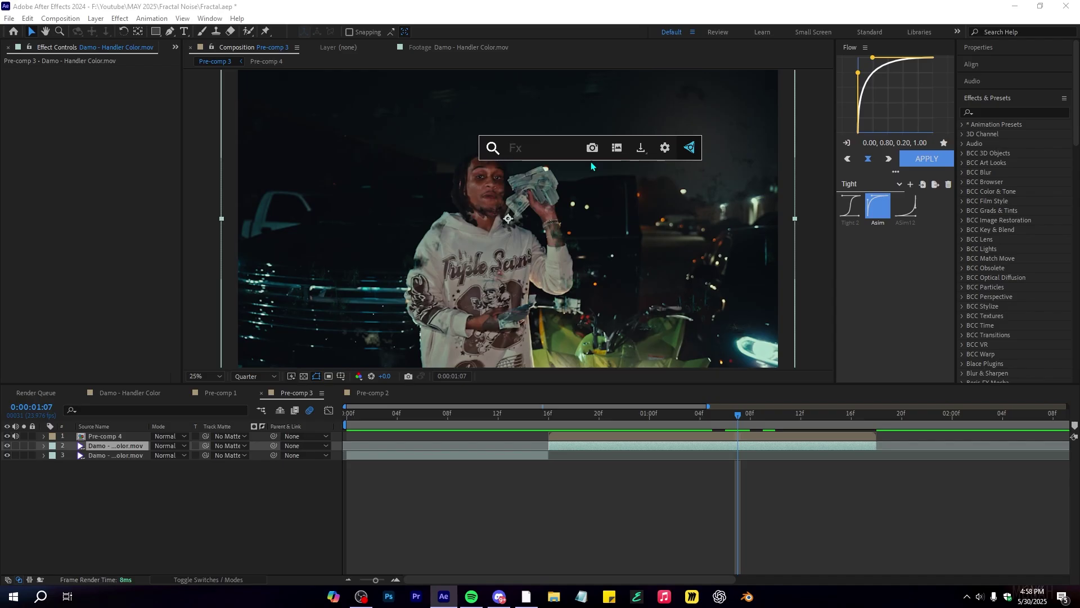
text(s_dist)
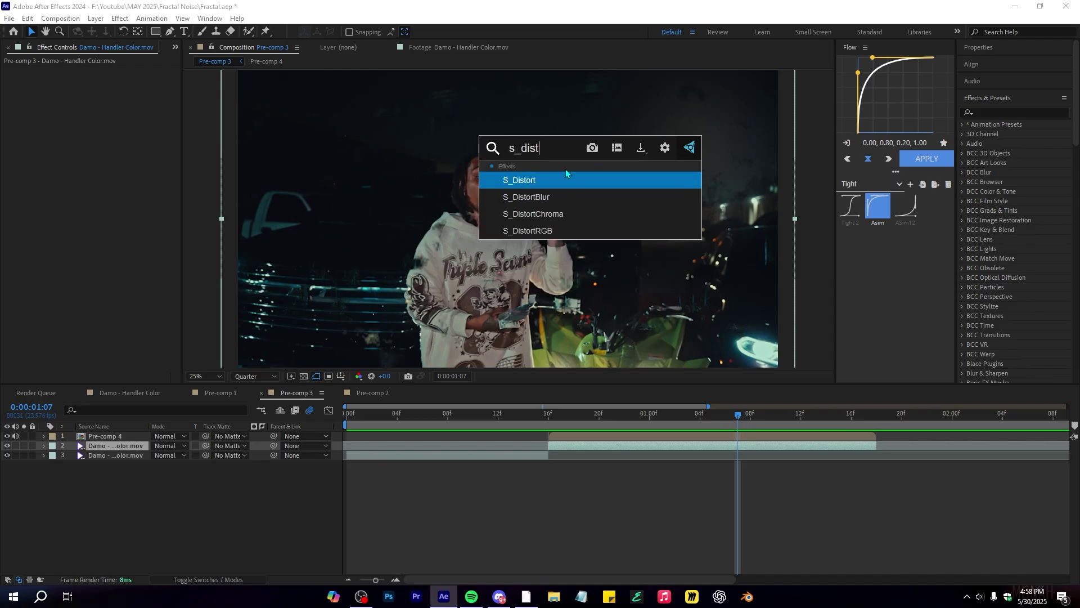
click(558, 181)
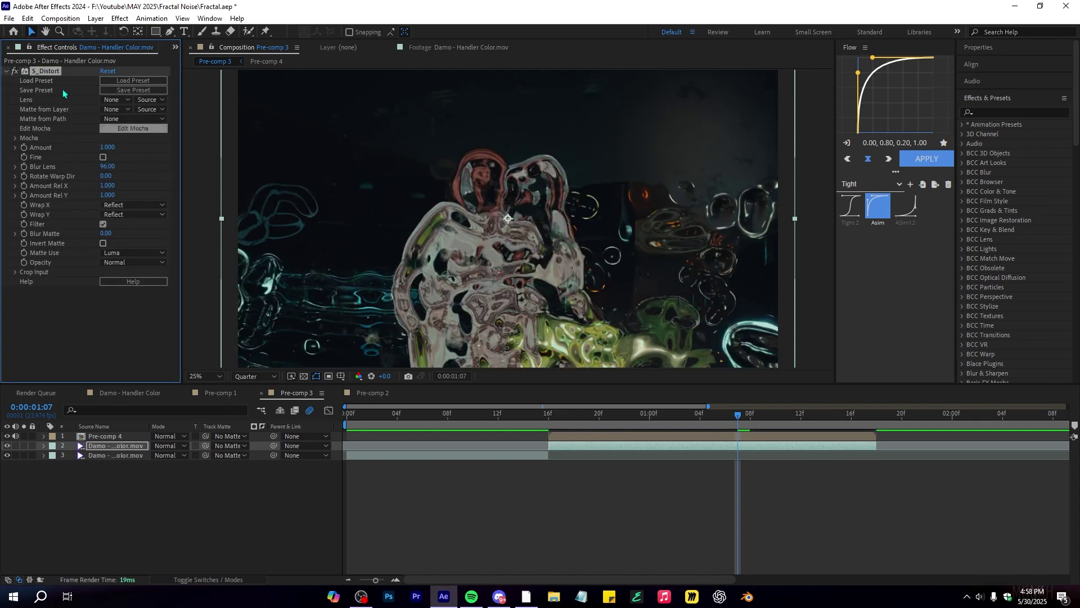
click(103, 118)
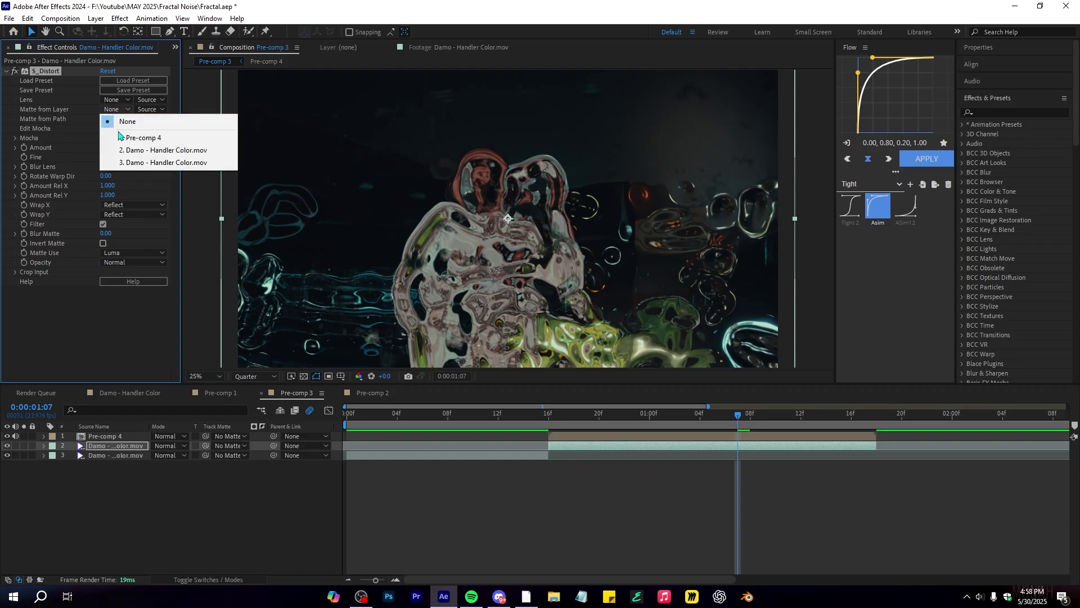
click(127, 140)
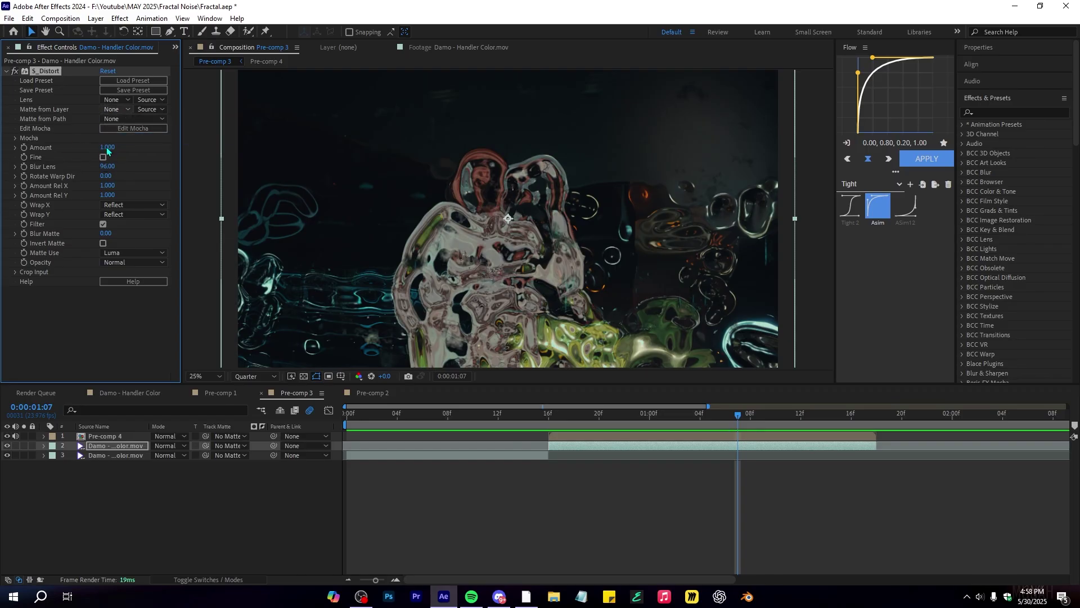
- Set S_Distort's Amount to 1.76 and Blur Lens to 30, and play back the transition
drag(107, 146, 131, 145)
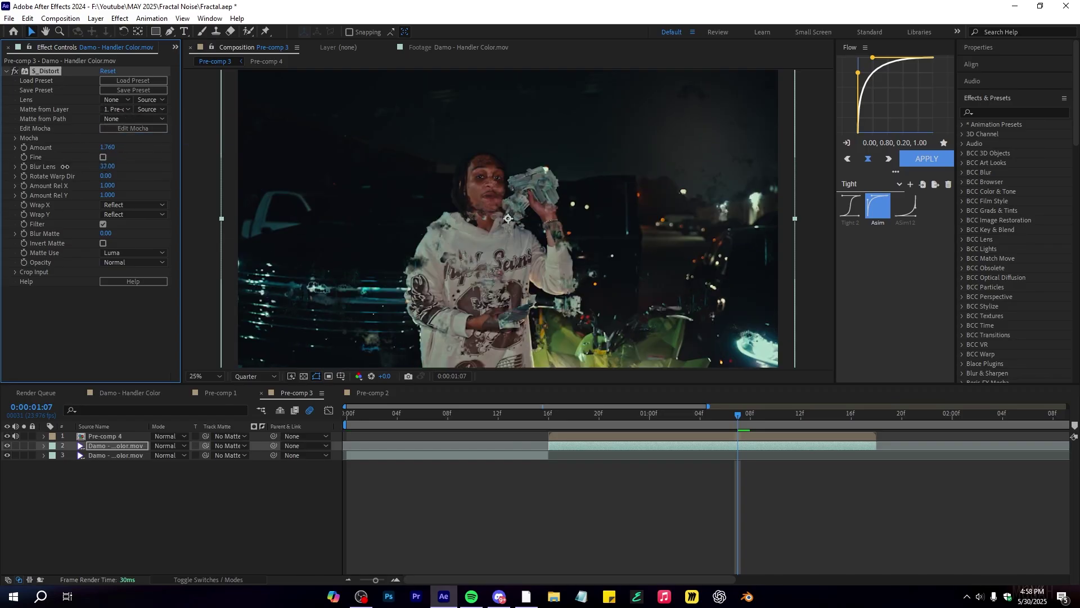
drag(572, 407, 529, 456)
key(space)
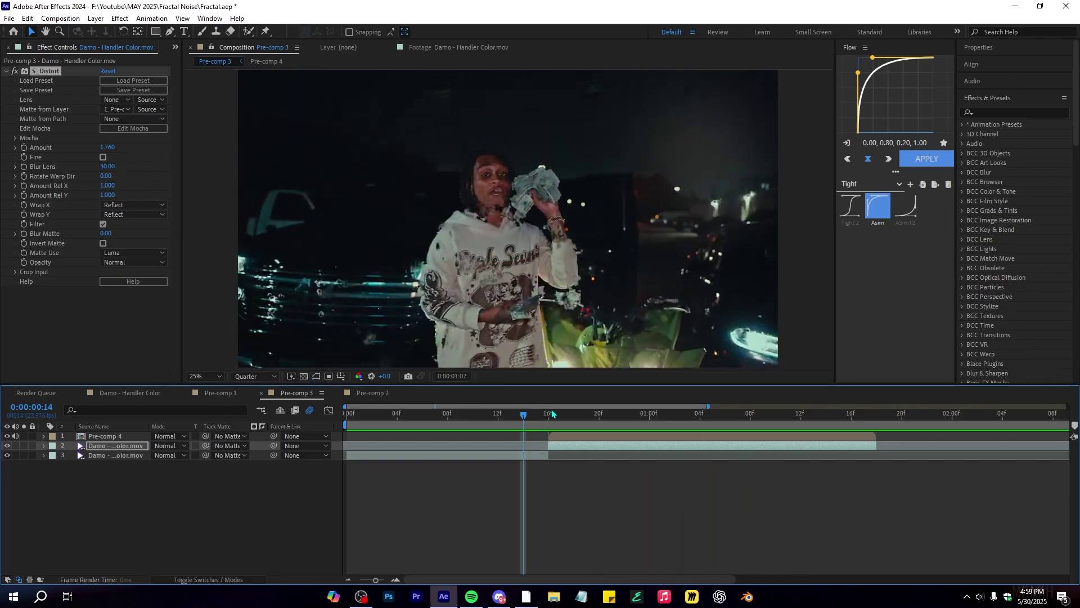
key(space)
key(space)
key(space)
drag(550, 413, 593, 417)
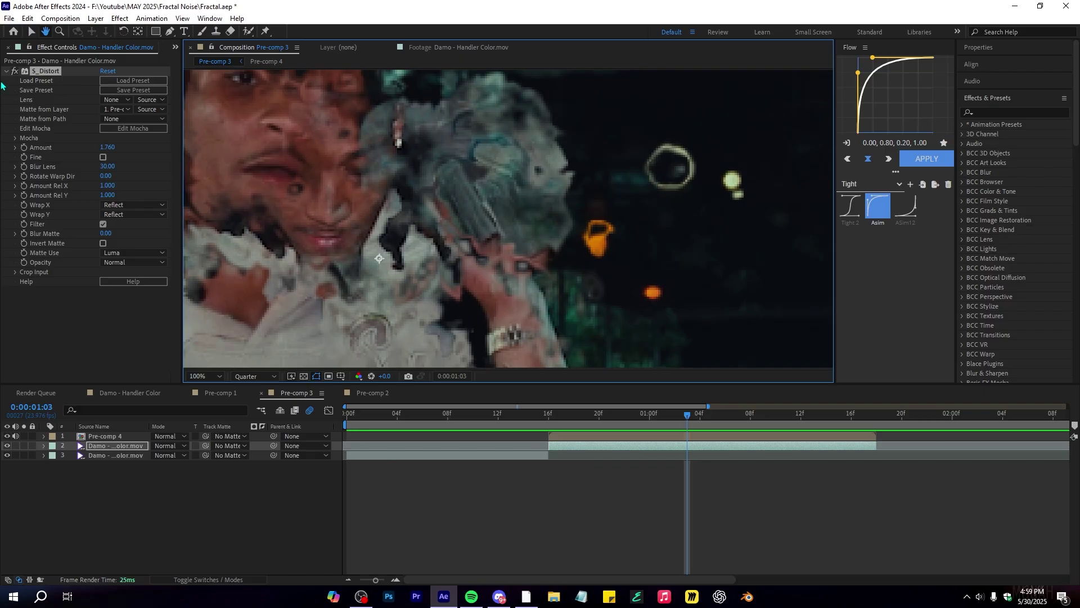
- Compare the close-up footage with S_Distort off and on, and set its Blur Lens to 22 and Amount to 1.21
click(14, 72)
click(13, 72)
click(14, 72)
click(13, 73)
drag(107, 166, 54, 157)
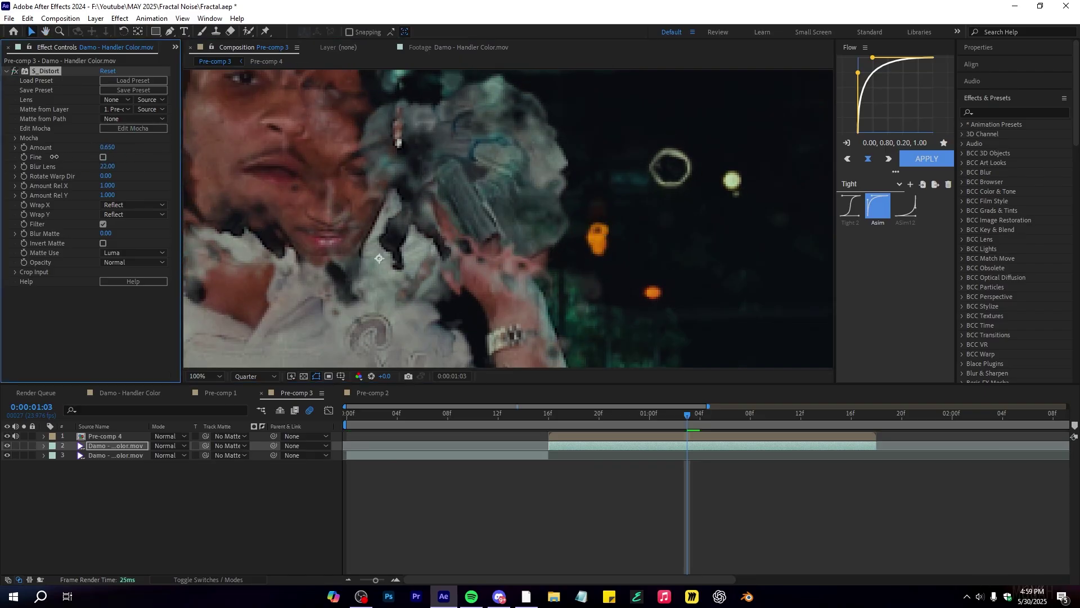
- Try Pre-comp 4 as S_Distort's Lens with no matte layer and a different Blur Lens, and undo these changes
click(117, 110)
click(126, 121)
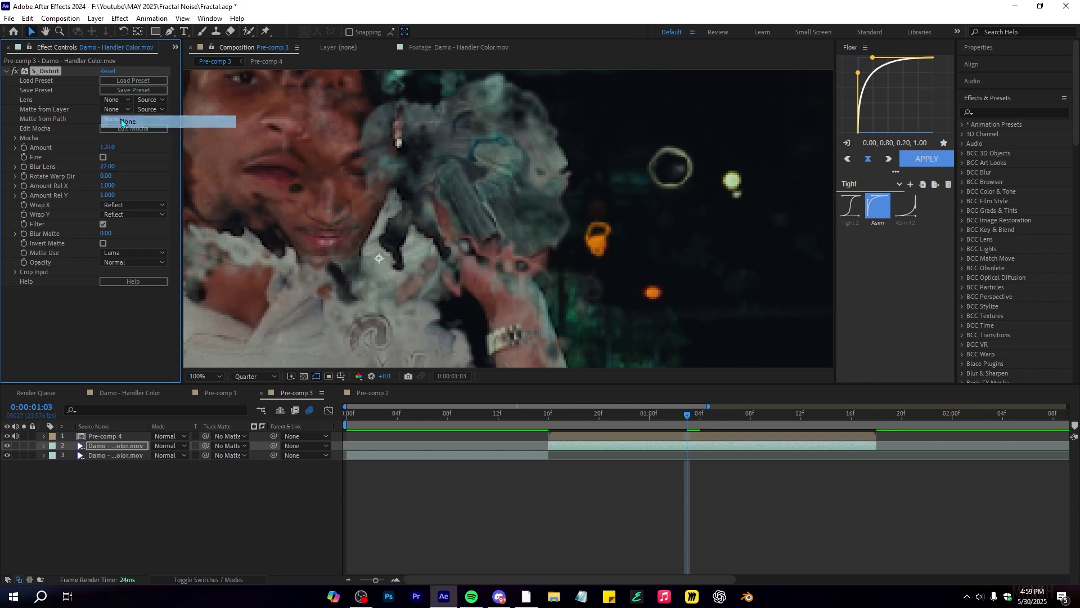
click(117, 100)
click(130, 127)
scroll(393, 182, down, 1)
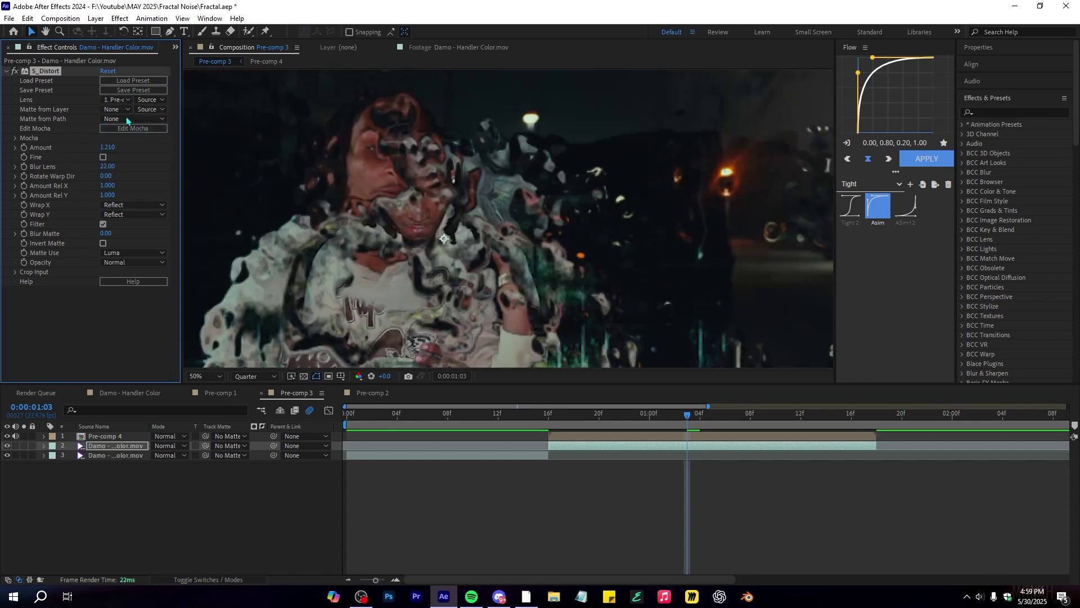
drag(108, 170, 56, 174)
key(ctrl+z)
key(ctrl+z)
key(ctrl+z)
- Try Pre-comp 4 as S_Distort's Lens together with the matte layer, check it along the timeline, and undo it
click(117, 100)
click(129, 132)
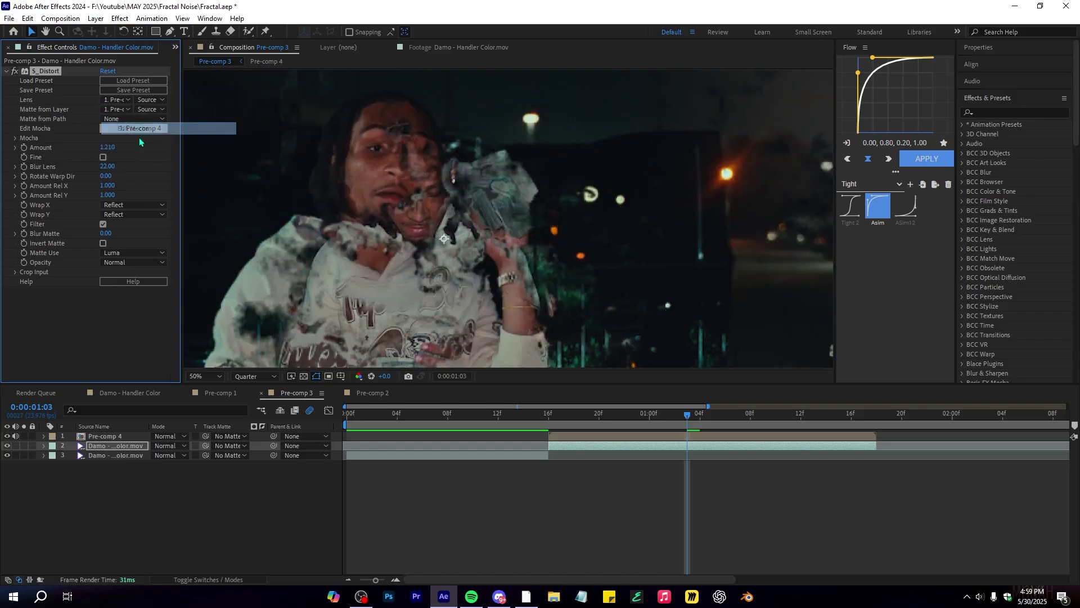
drag(686, 416, 769, 435)
key(ctrl+z)
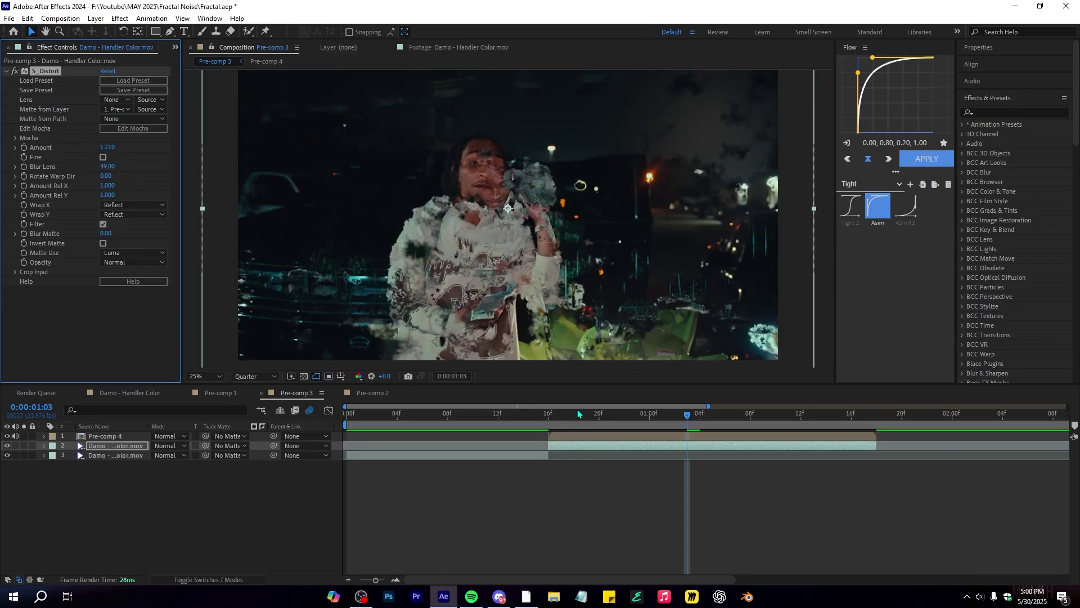
- Play back the distorted transition from frame 16 and scrub around the cut
click(548, 421)
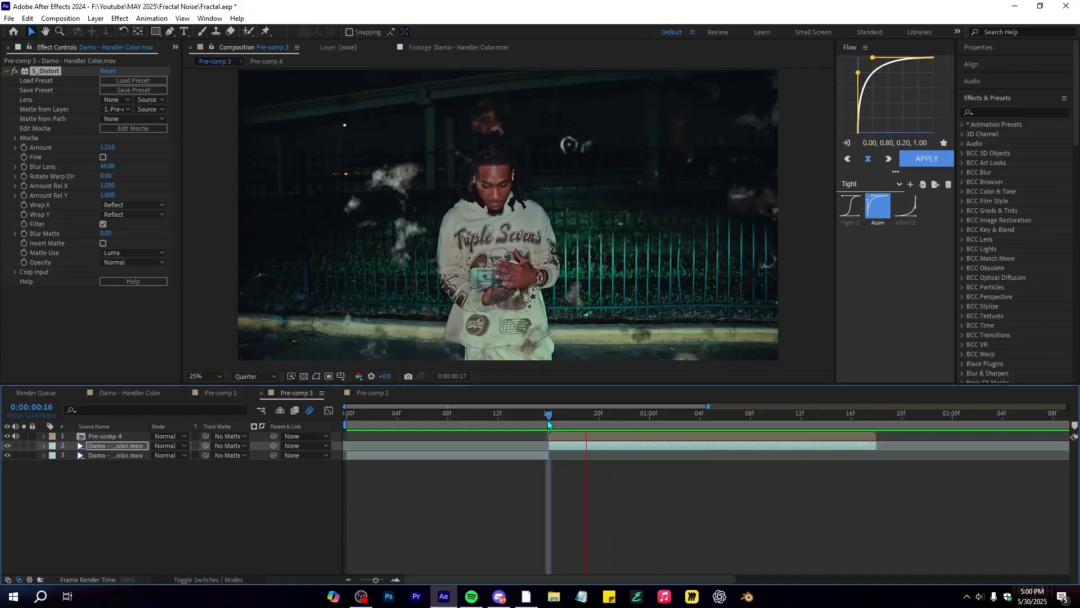
drag(549, 423, 540, 491)
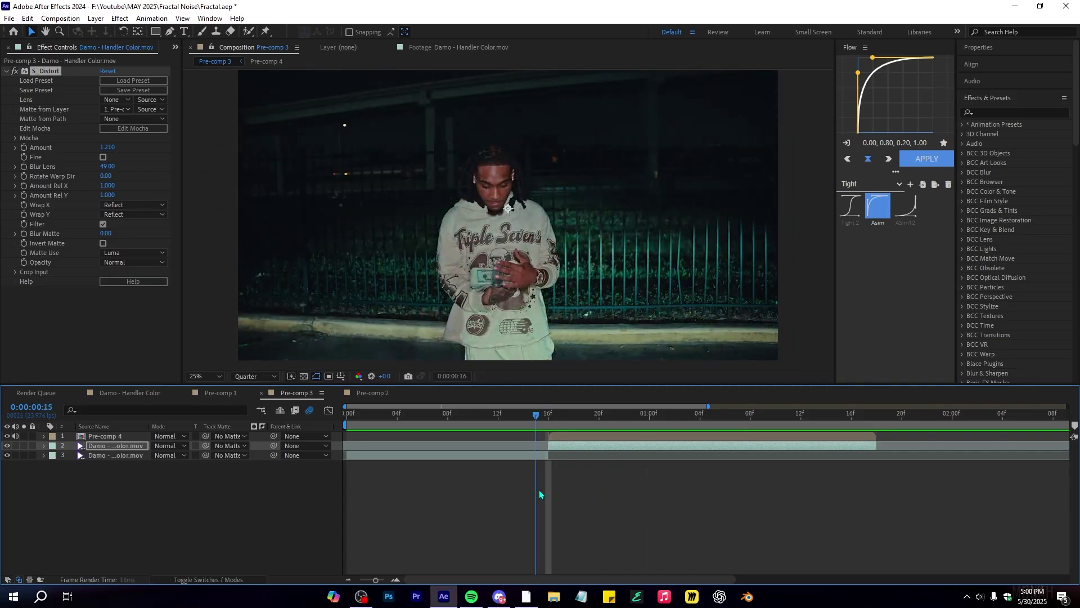
drag(616, 476, 548, 423)
- Apply Hue/Saturation to Pre-comp 4 and keyframe its Channel Range from frame 16 to a Master Saturation of -100 at 0:00:01:07
click(564, 436)
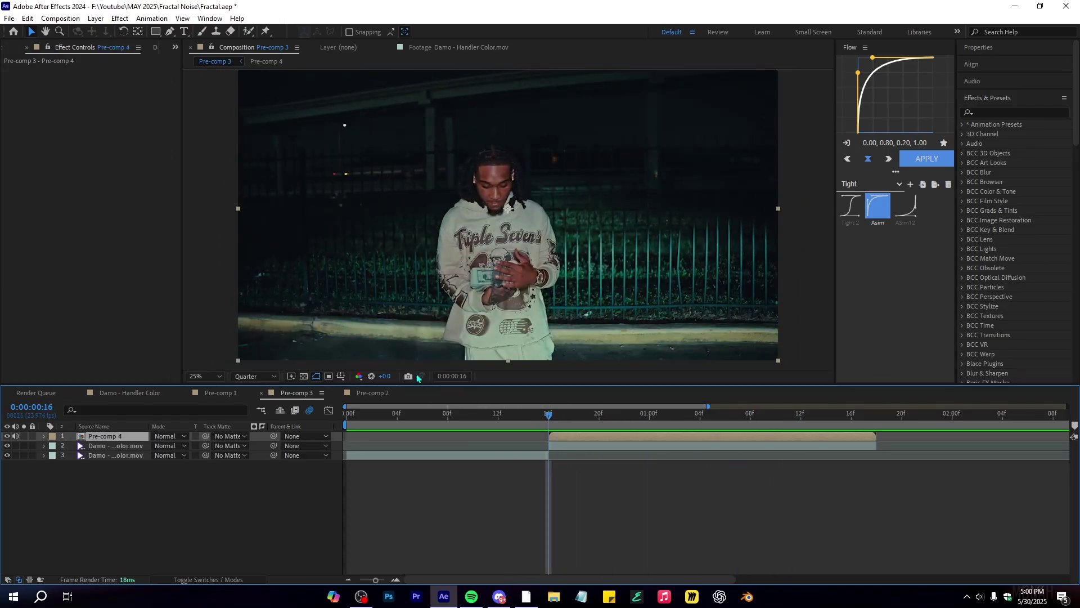
key(ctrl+space)
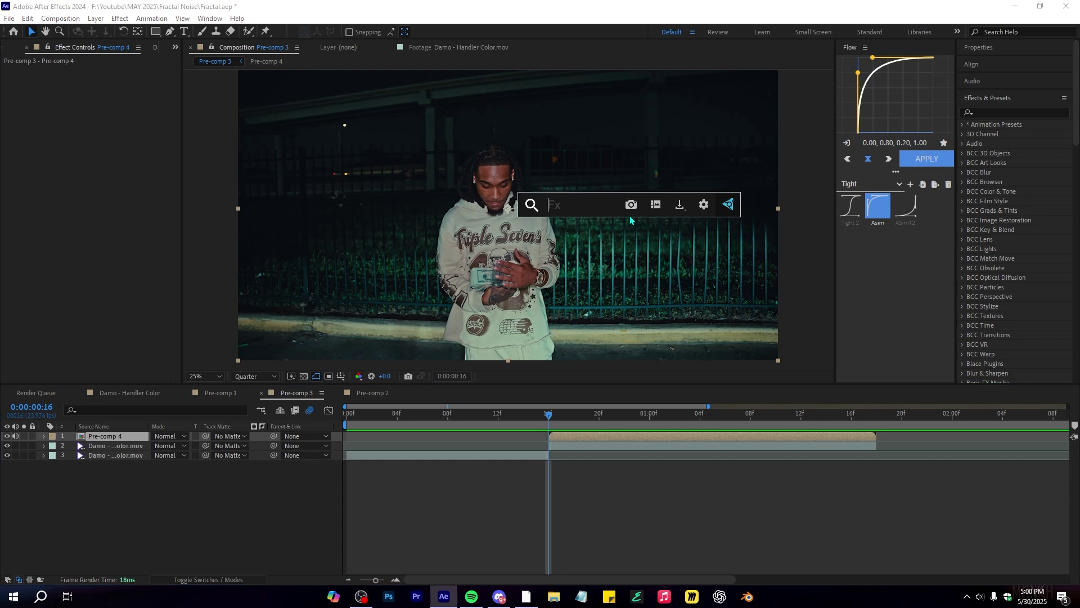
key(Return)
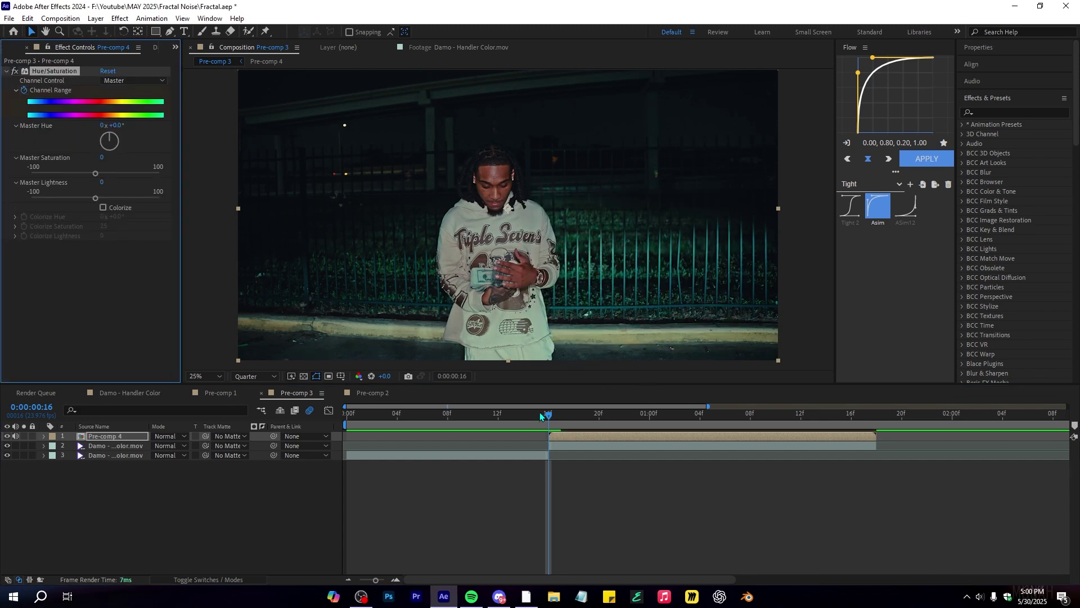
key(space)
drag(95, 173, 29, 174)
key(u)
- Play back the desaturation and move its second Channel Range keyframe earlier to 0:00:01:02
click(547, 417)
key(space)
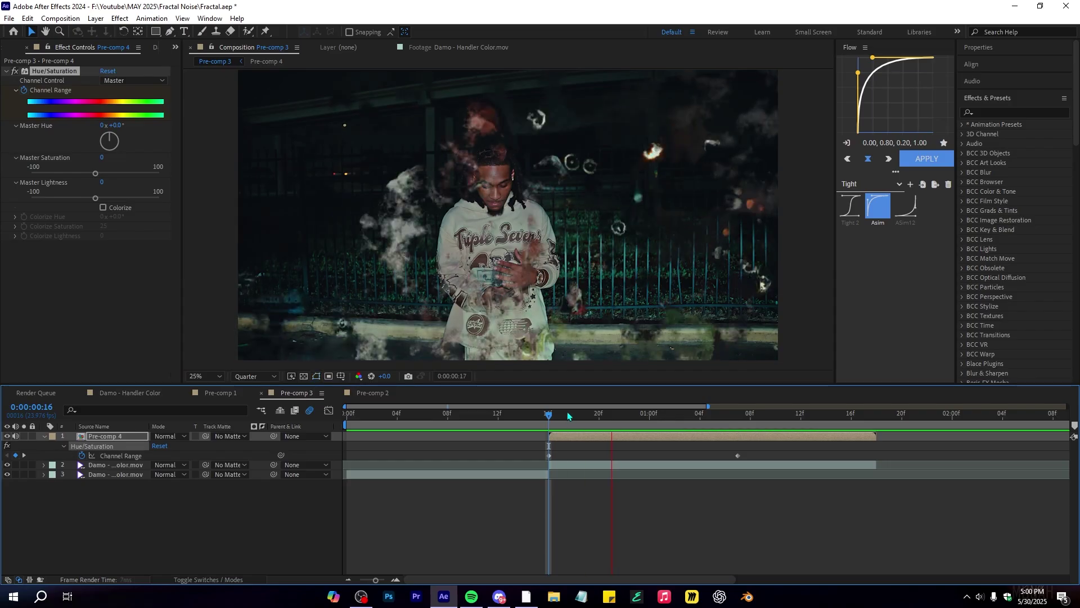
key(space)
key(space)
key(space)
key(space)
drag(737, 455, 675, 455)
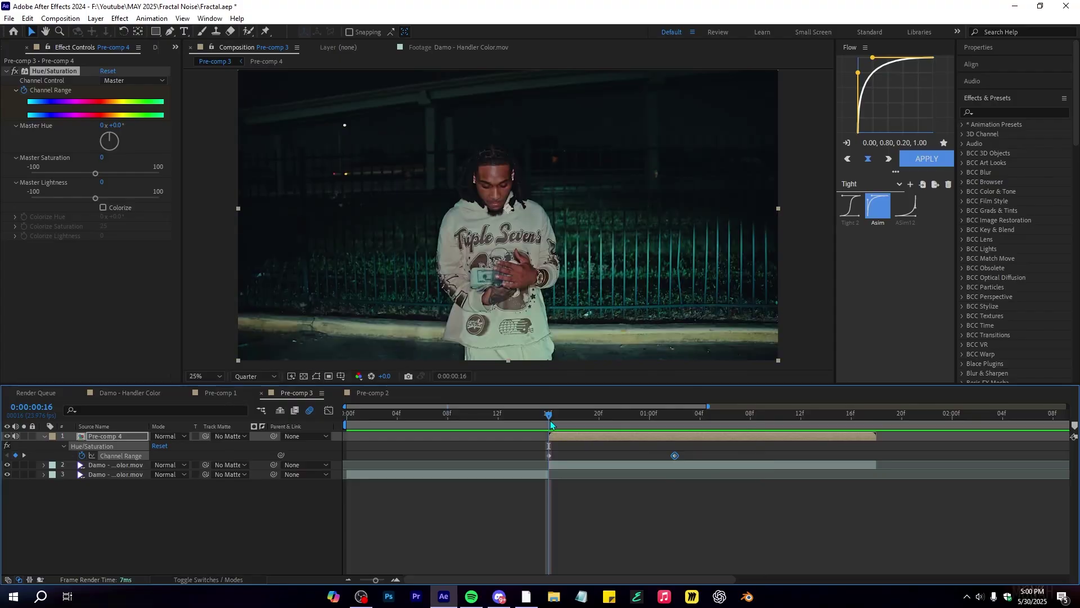
key(space)
- Apply Curves to Pre-comp 4 and keyframe it from a straight line at frame 16 to a contrast S-curve at 0:00:01:02
key(ctrl+space)
text(cur)
key(Return)
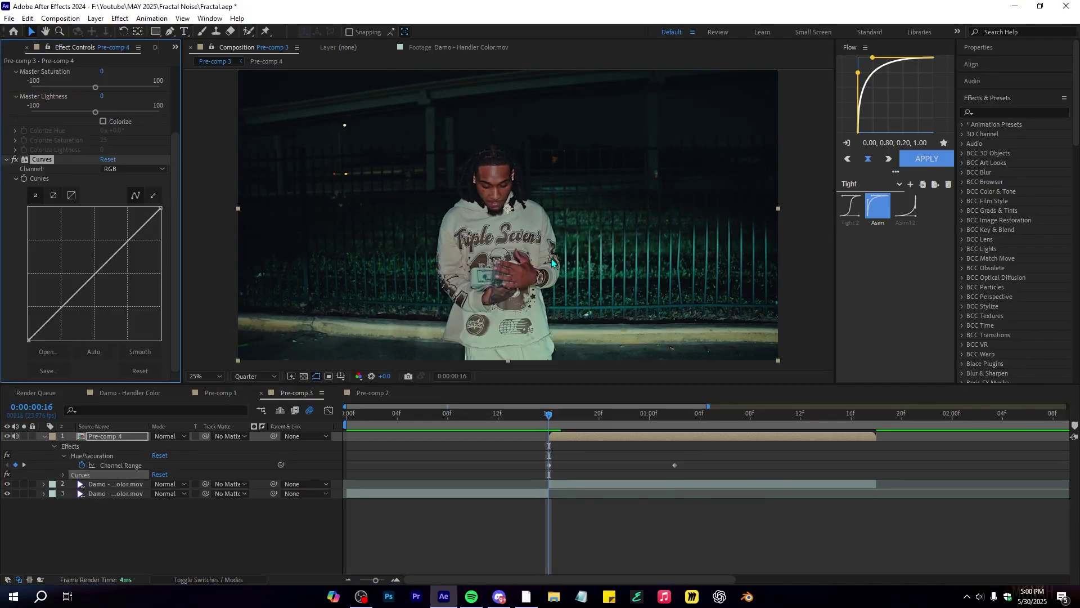
scroll(589, 414, right, 3)
drag(597, 414, 610, 415)
key(j)
drag(112, 258, 112, 232)
drag(69, 289, 69, 305)
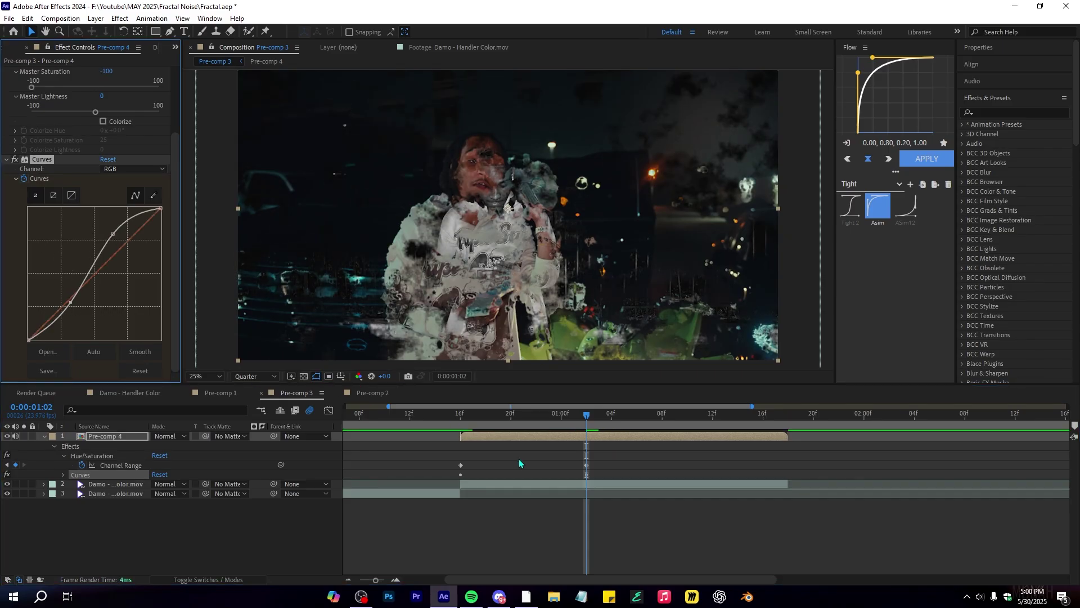
key(j)
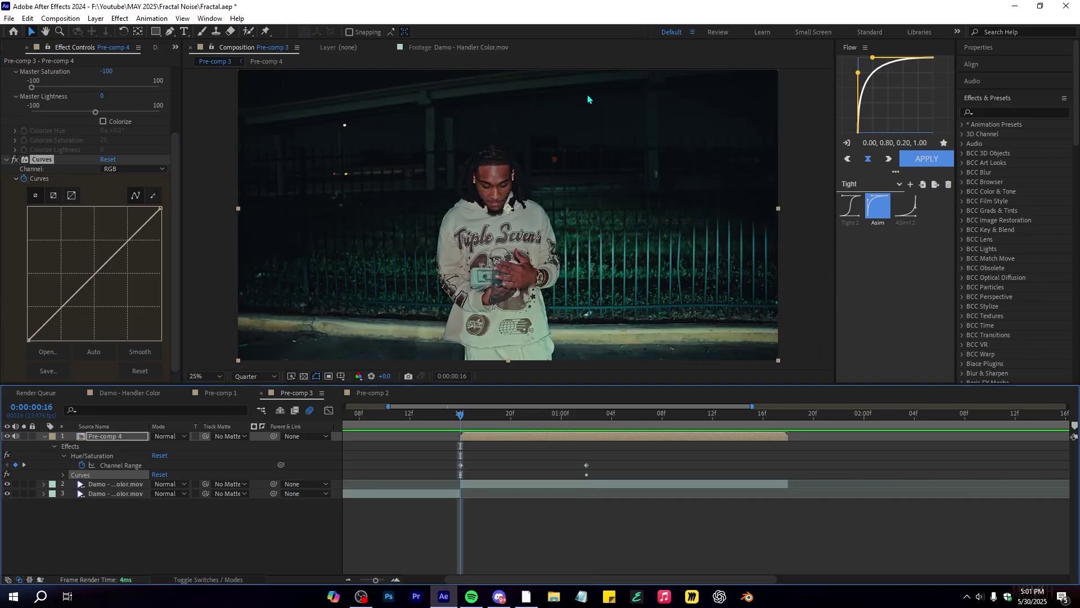
- Apply Optical Glow to Pre-comp 4 with Size 55 and Highlights Only 26%
key(ctrl+space)
text(op)
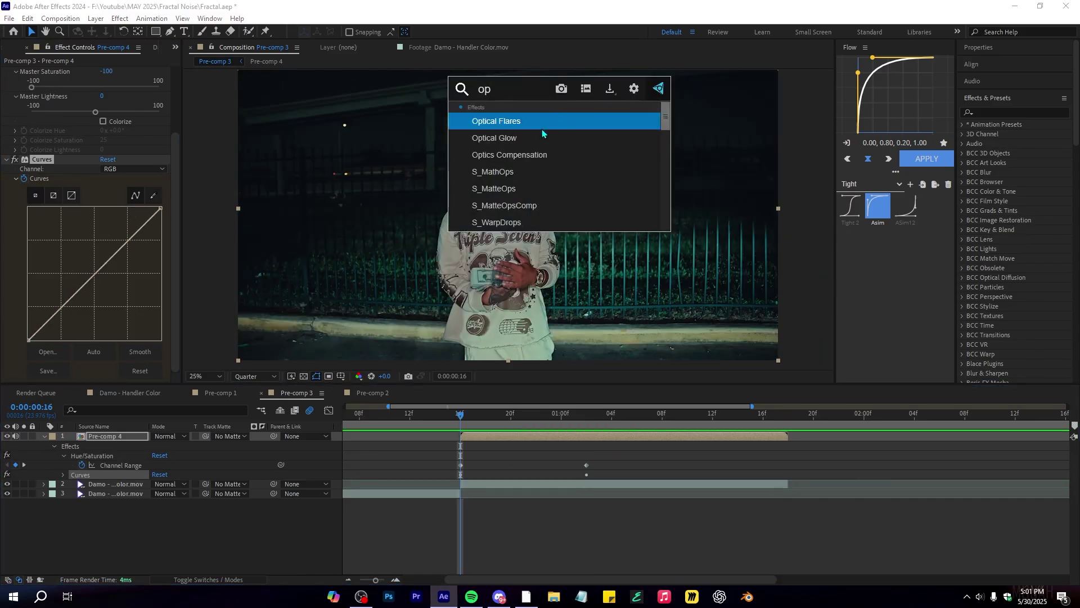
click(540, 139)
drag(105, 201, 138, 203)
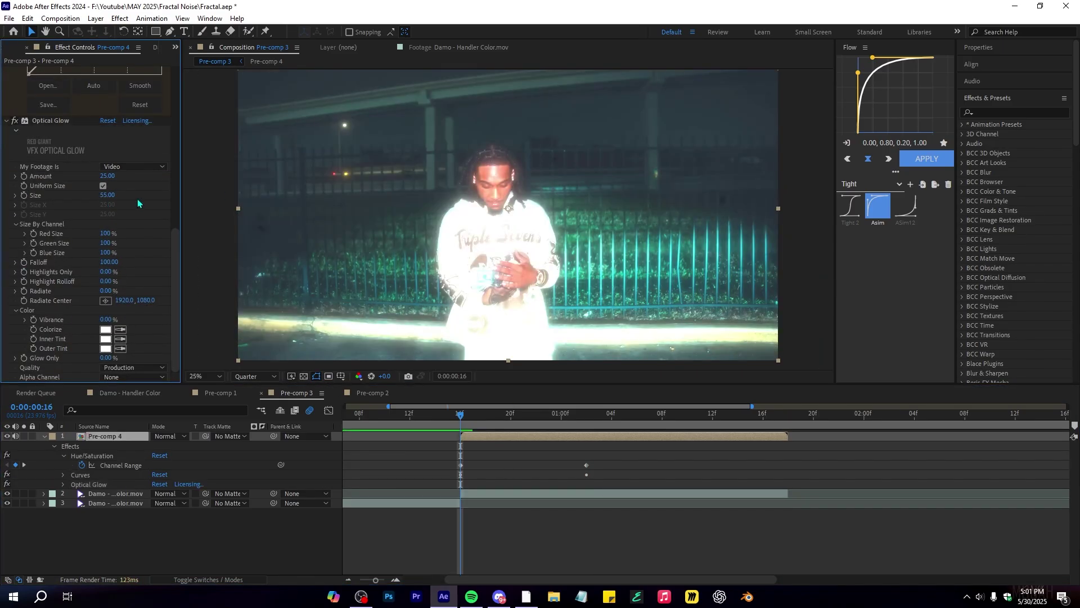
drag(106, 272, 135, 274)
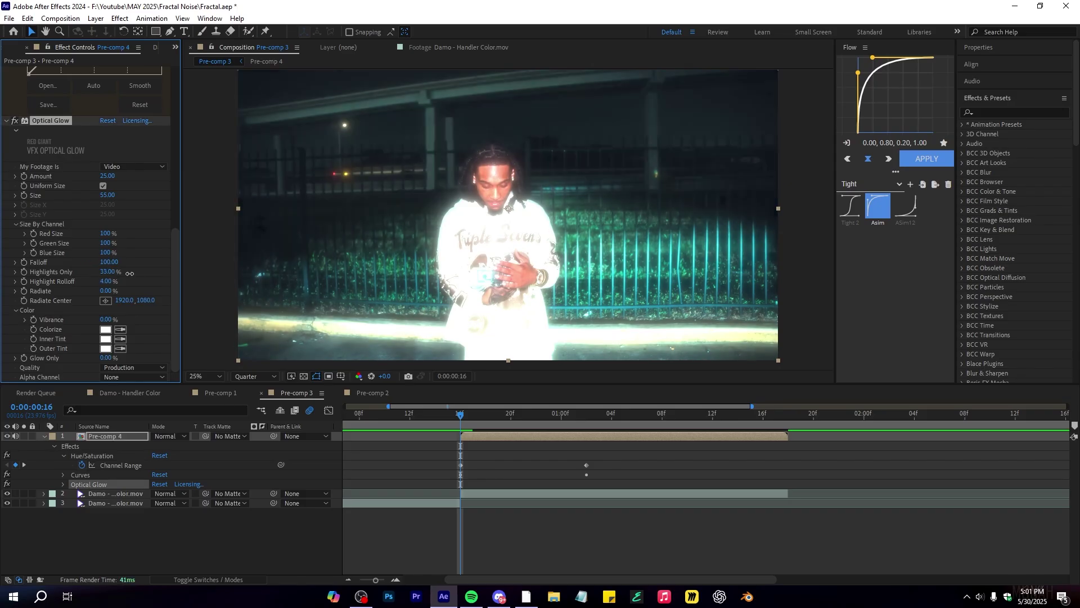
- Keyframe Optical Glow's Amount from 0 at frame 16 to 9 at 0:00:01:03, and set its Size to 218
drag(106, 176, 63, 282)
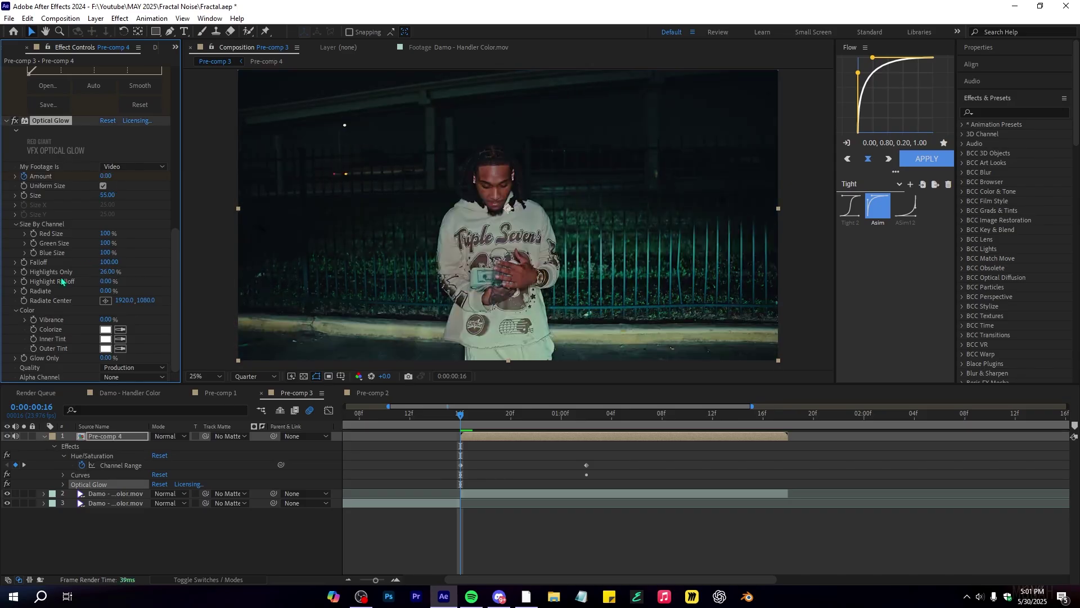
click(450, 435)
key(space)
drag(107, 176, 182, 190)
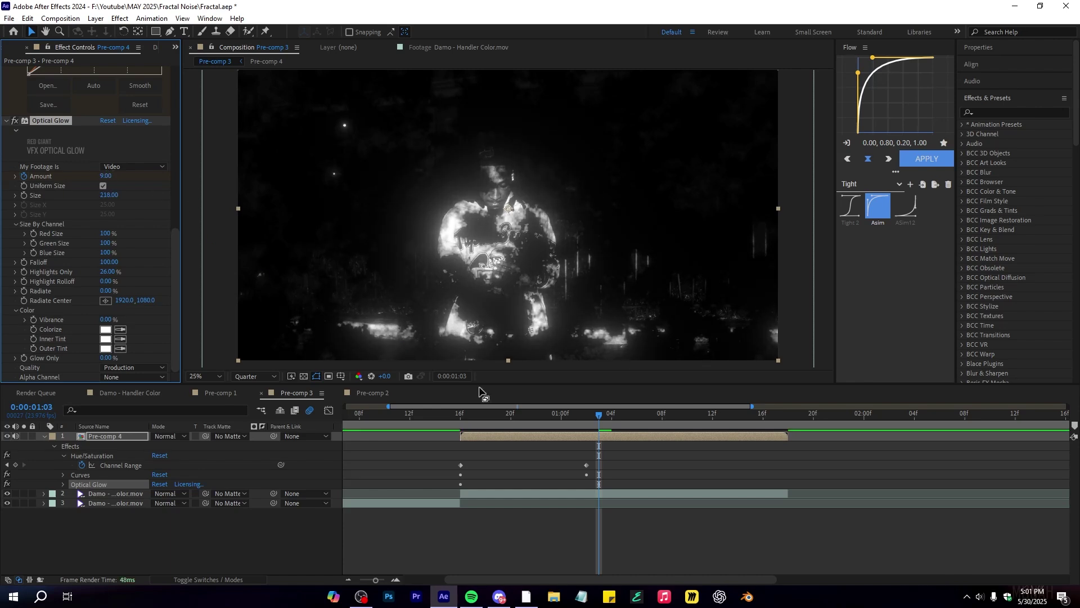
- Set Optical Glow's Alpha Channel to Extend (Unmult), reveal Pre-comp 4's keyframes and play back the transition
click(135, 376)
click(149, 423)
key(u)
key(u)
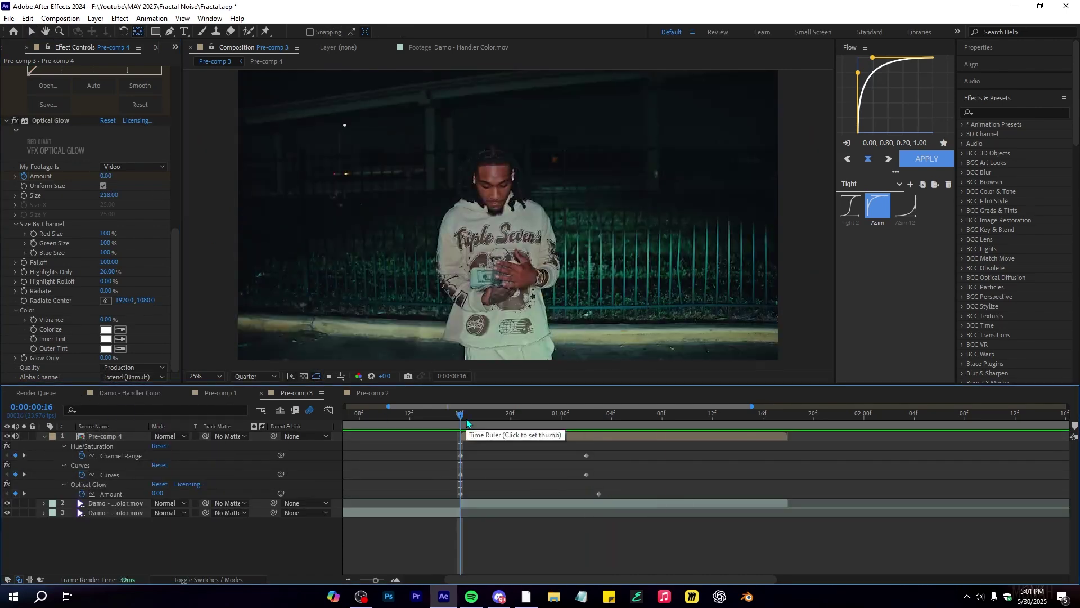
key(space)
key(space)
key(space)
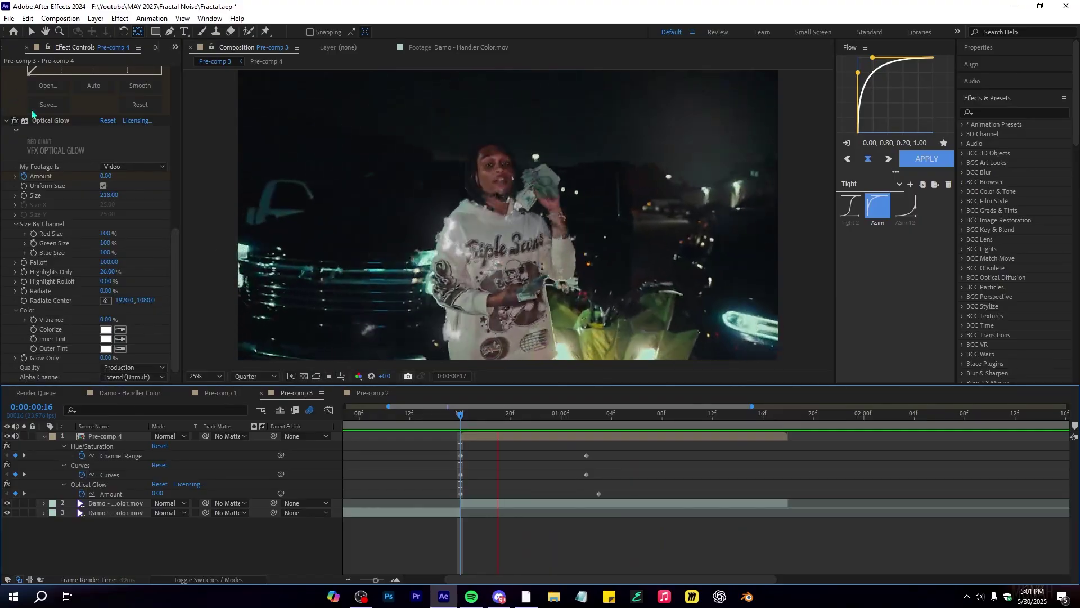
key(space)
- Place Optical Glow above Curves in Pre-comp 4's effect order and play back the transition from frame 16
scroll(25, 121, up, 6)
scroll(9, 197, down, 1)
click(7, 186)
drag(35, 196, 36, 183)
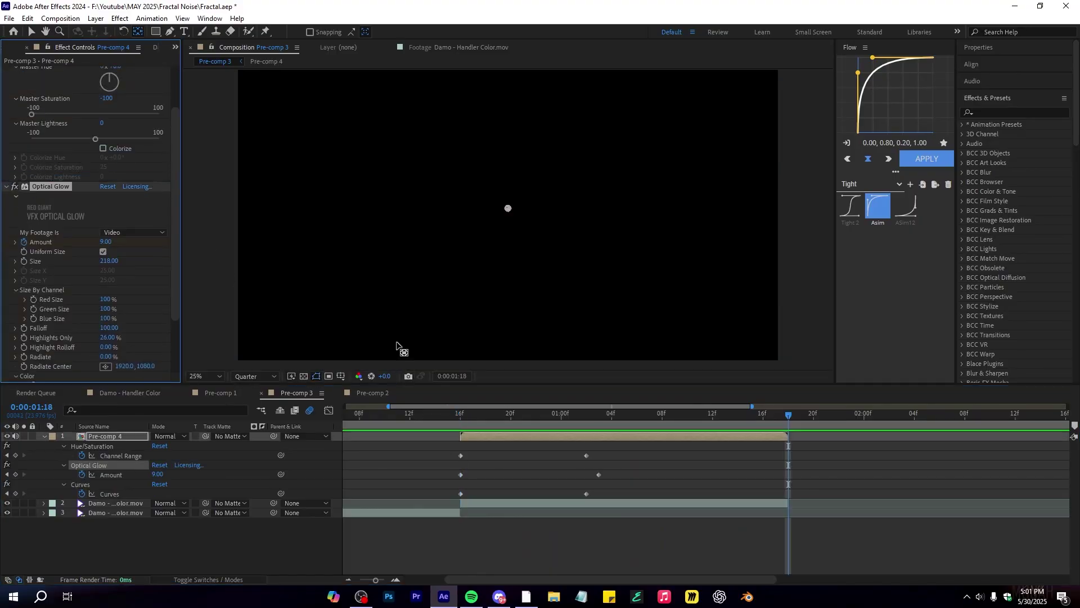
click(460, 415)
key(space)
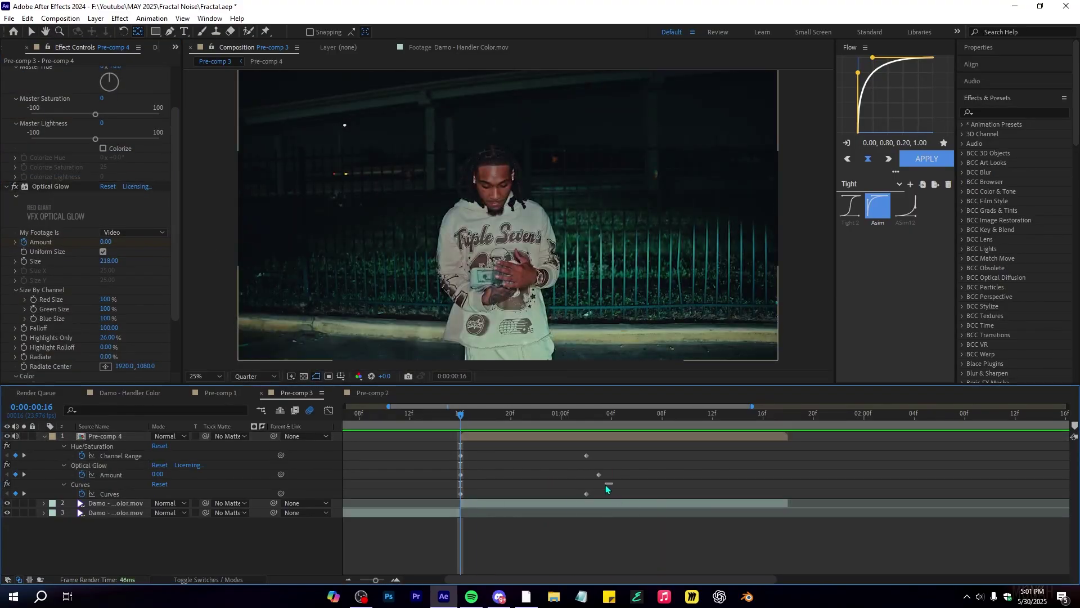
- Shift both Curves keyframes two frames later, to frame 18 and 0:00:01:04, and play back the transition
click(461, 494)
key(space)
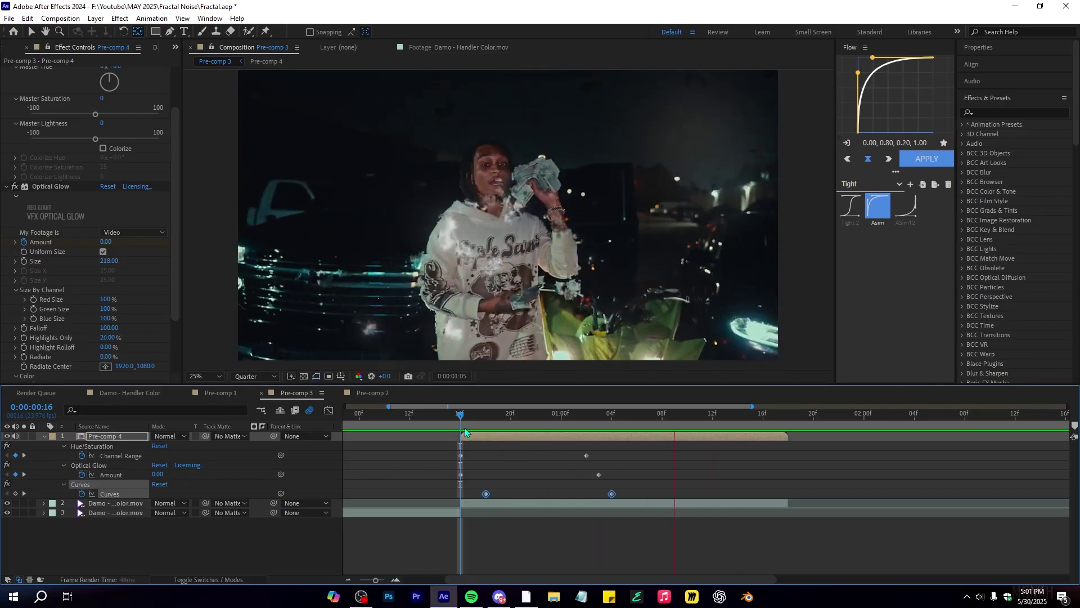
key(space)
- Set Optical Glow's Outer Tint to red (FF0000) and play back the tinted transition
scroll(97, 333, down, 3)
click(106, 339)
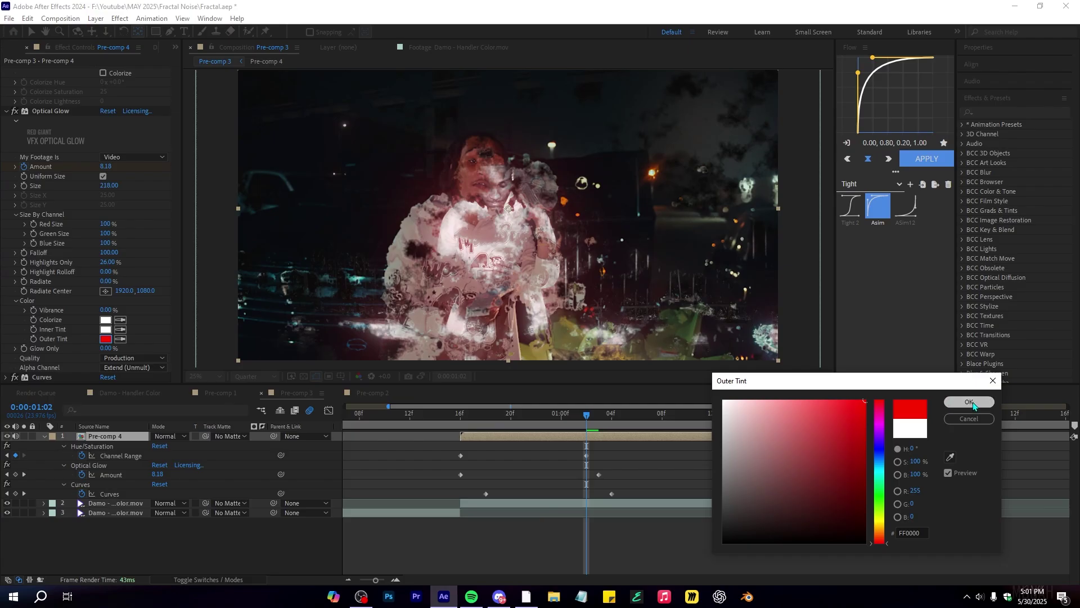
click(969, 401)
click(473, 417)
key(space)
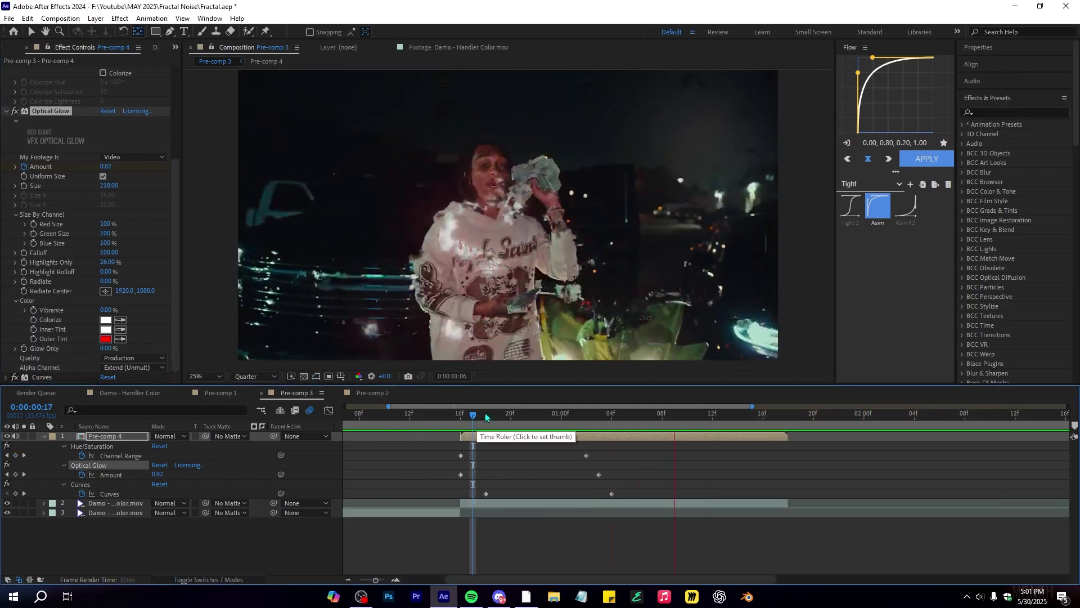
- Play back the red-tinted transition from just before the cut, starting at frames 15 and 13
click(447, 414)
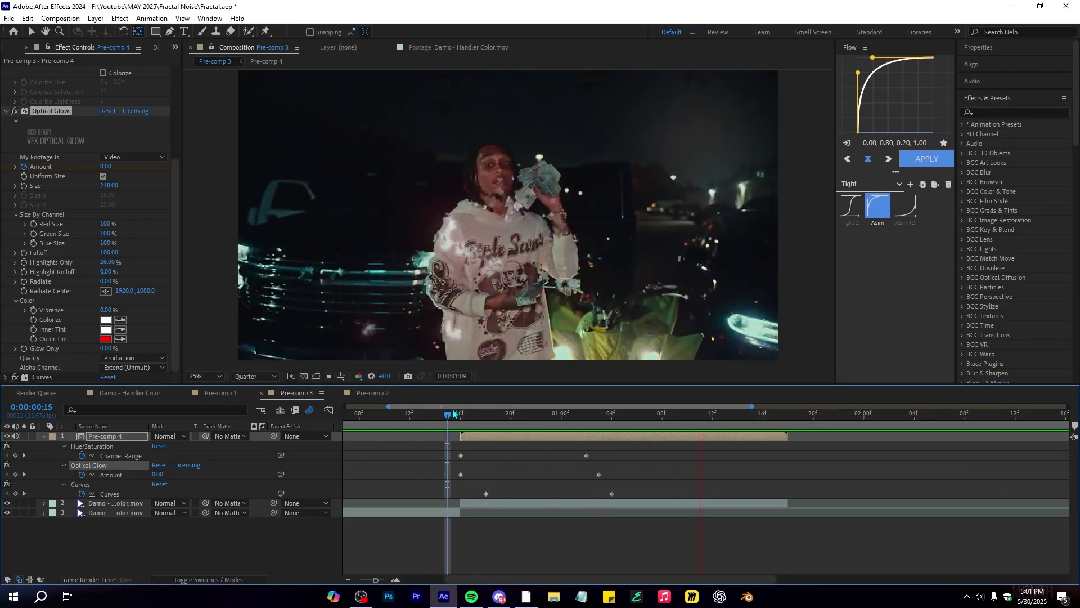
key(space)
key(space)
click(423, 414)
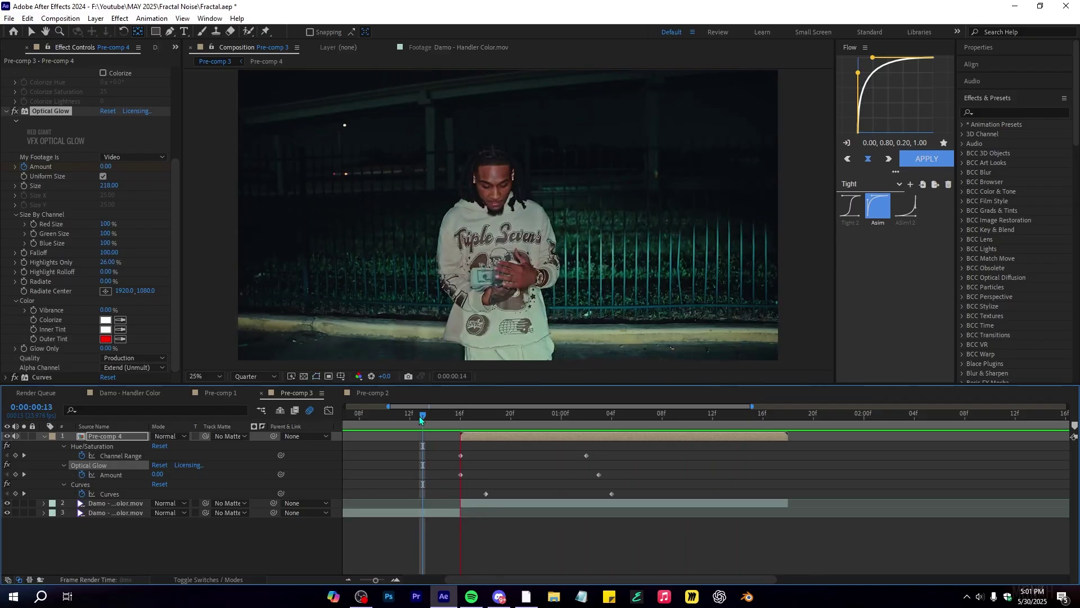
key(space)
- Disable Optical Glow on Pre-comp 4 and play back the transition from frame 16
click(15, 112)
click(460, 423)
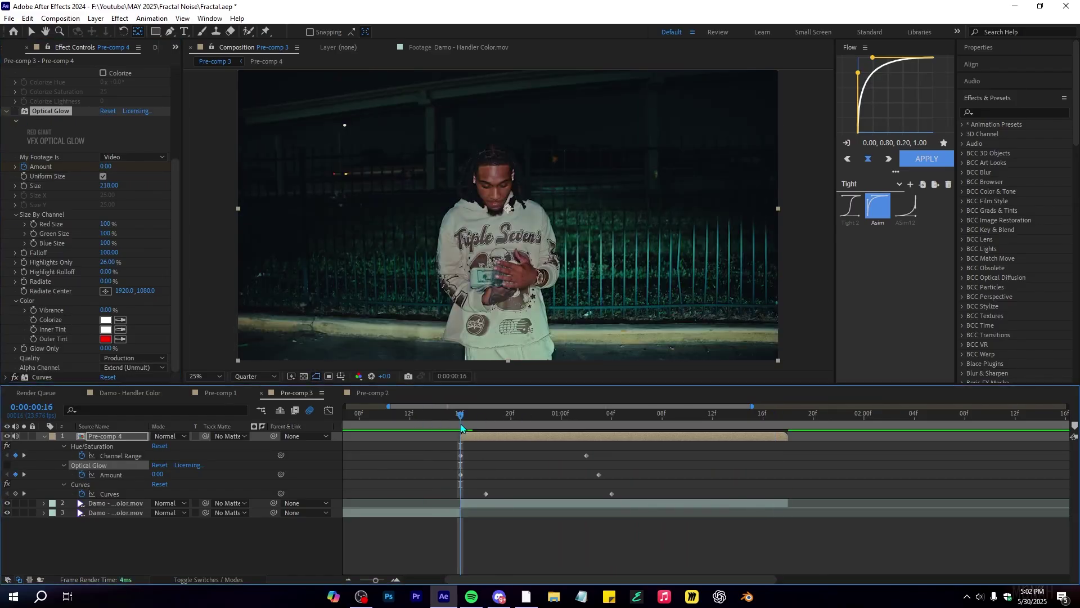
key(space)
click(460, 422)
key(space)
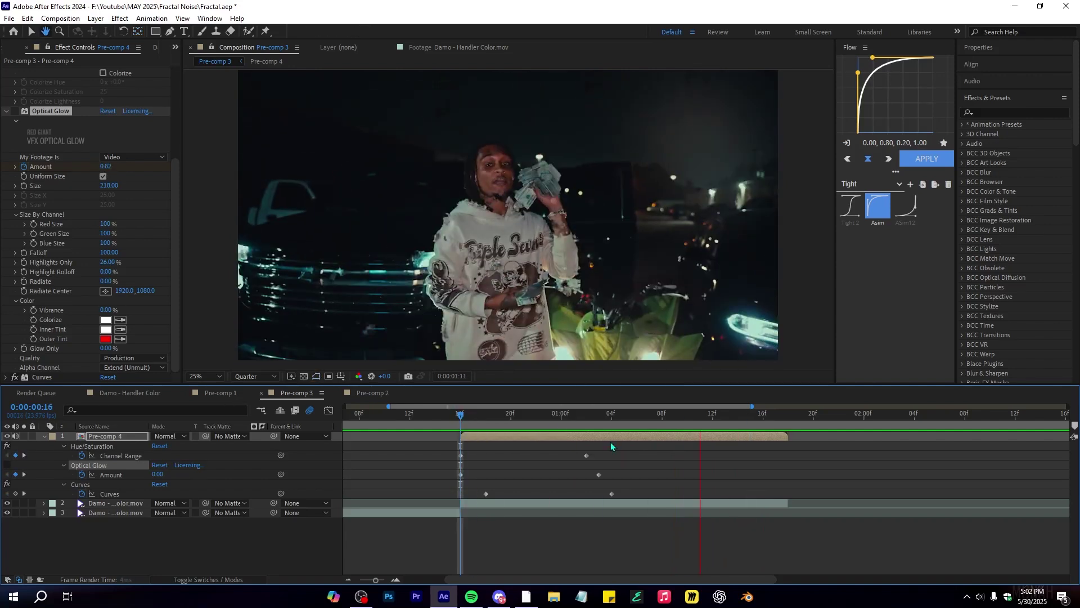
- Collapse Pre-comp 4's keyframed properties, play back Pre-comp 3 from the start and scrub through the frames around the cut
key(Home)
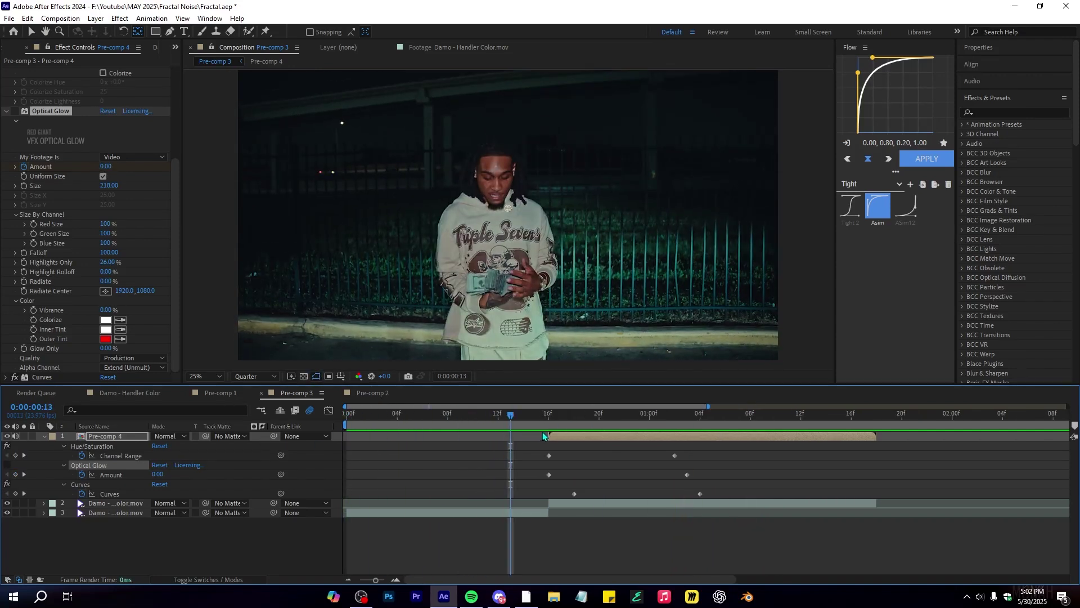
click(552, 424)
click(501, 438)
key(u)
key(Home)
key(space)
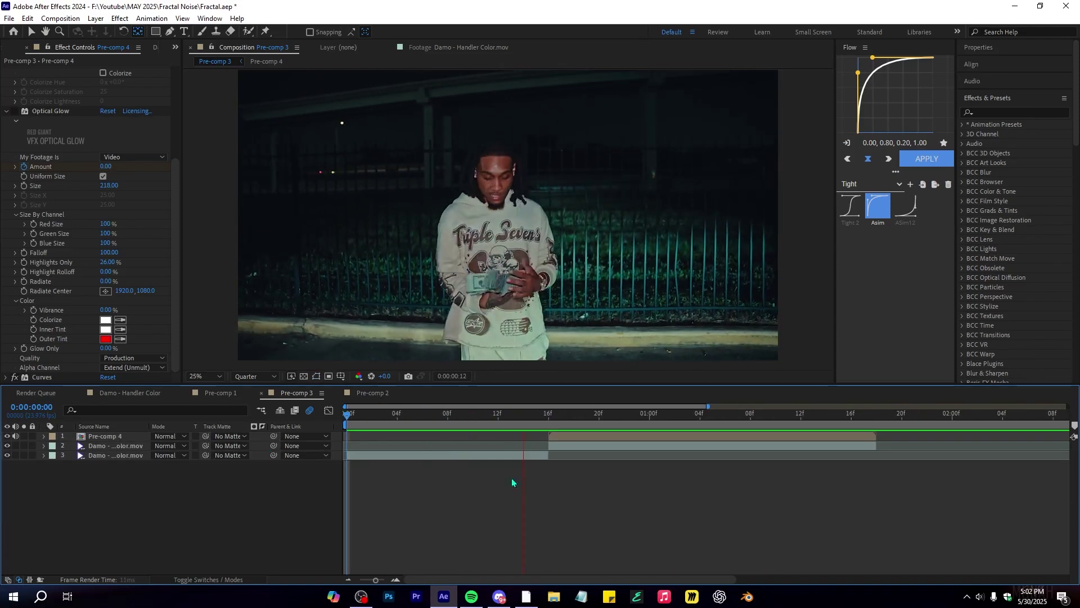
click(447, 419)
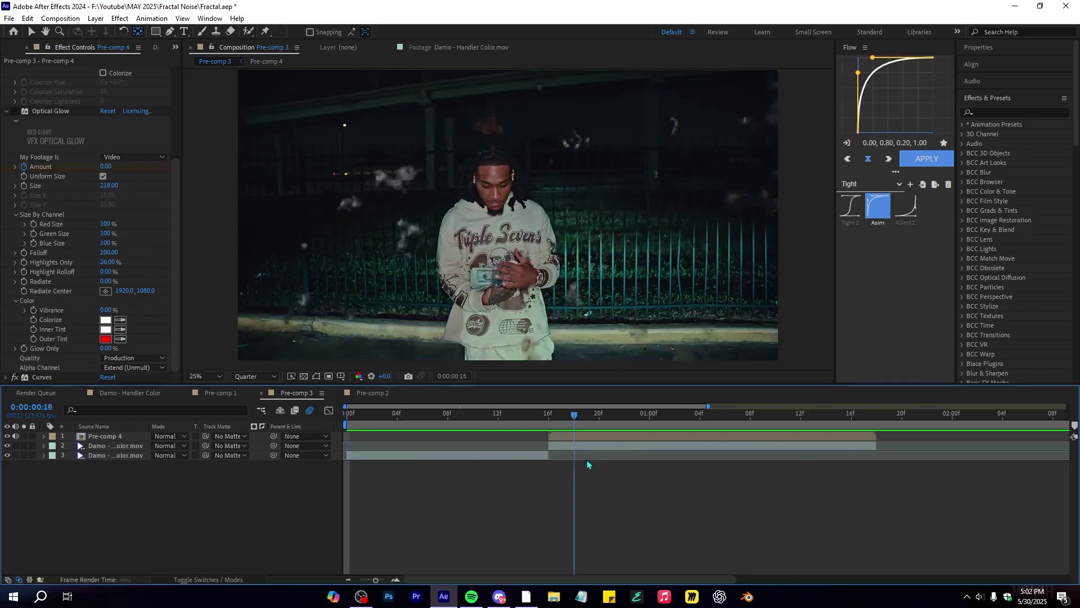
drag(434, 463, 544, 458)
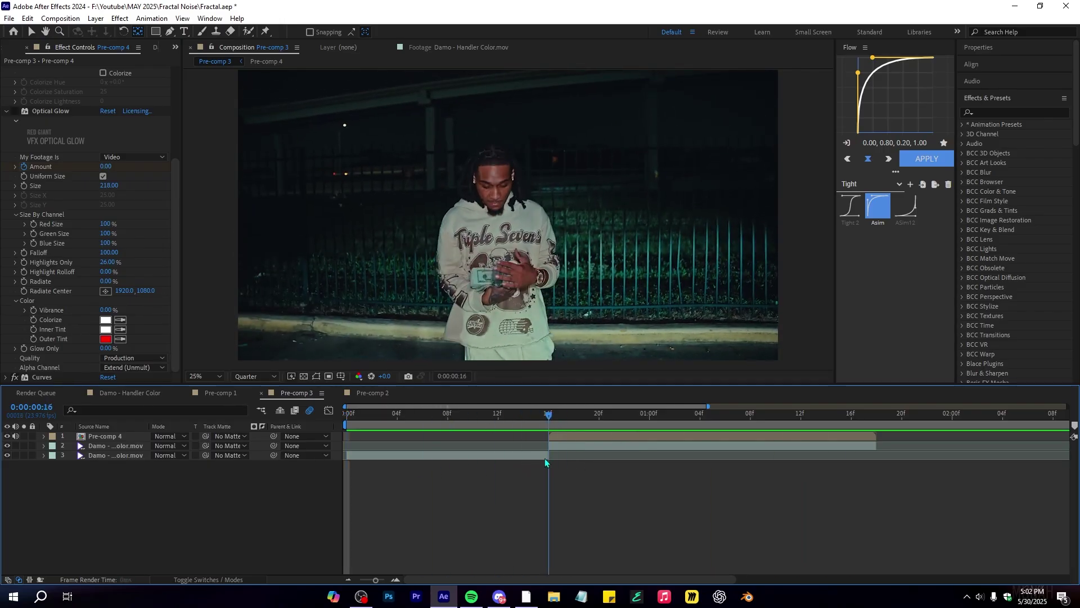
drag(627, 455, 561, 491)
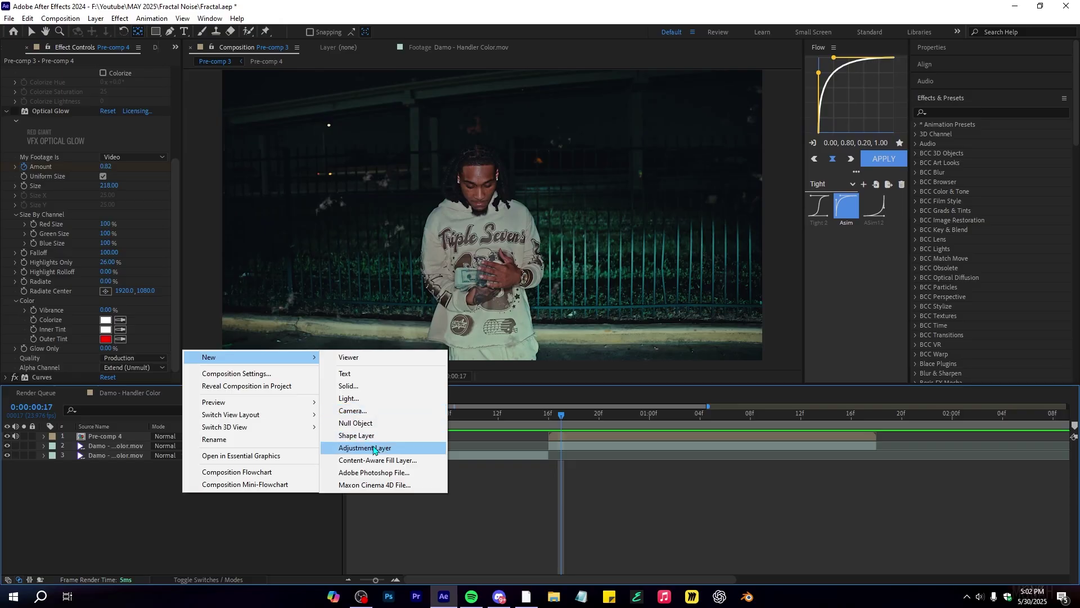
- Add an adjustment layer, apply the ASIM WARP DISTORT user preset to it and shift the layer to start at frame 3
click(373, 448)
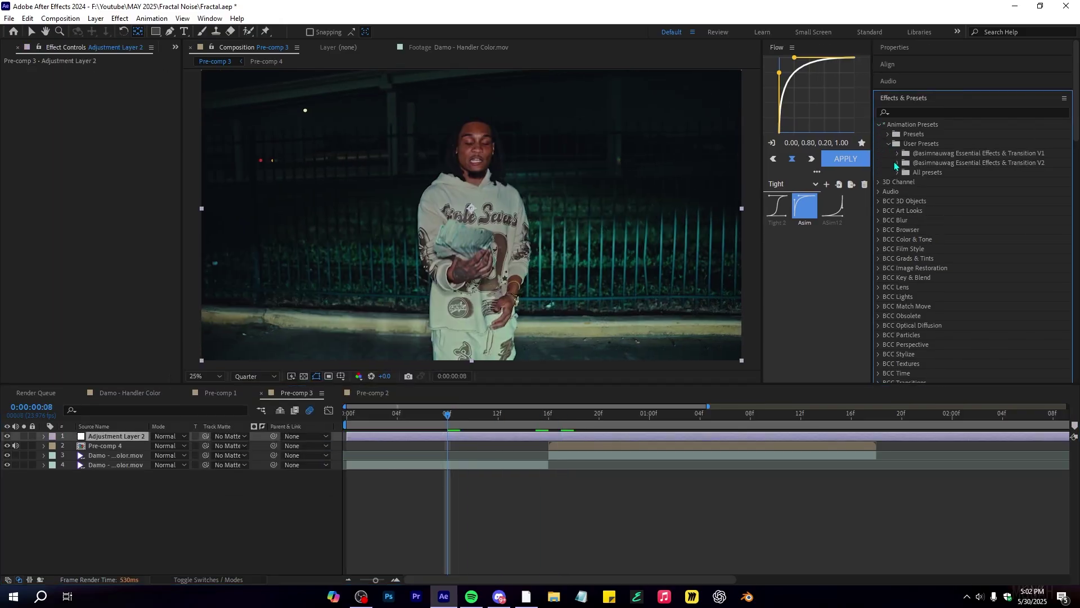
click(899, 163)
scroll(963, 216, down, 10)
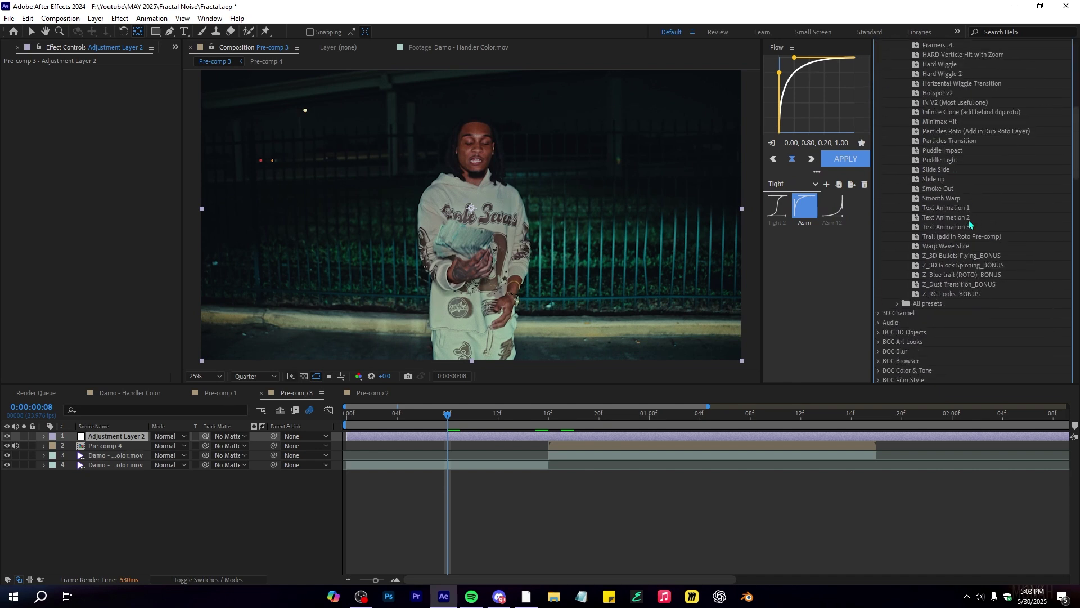
scroll(970, 224, up, 8)
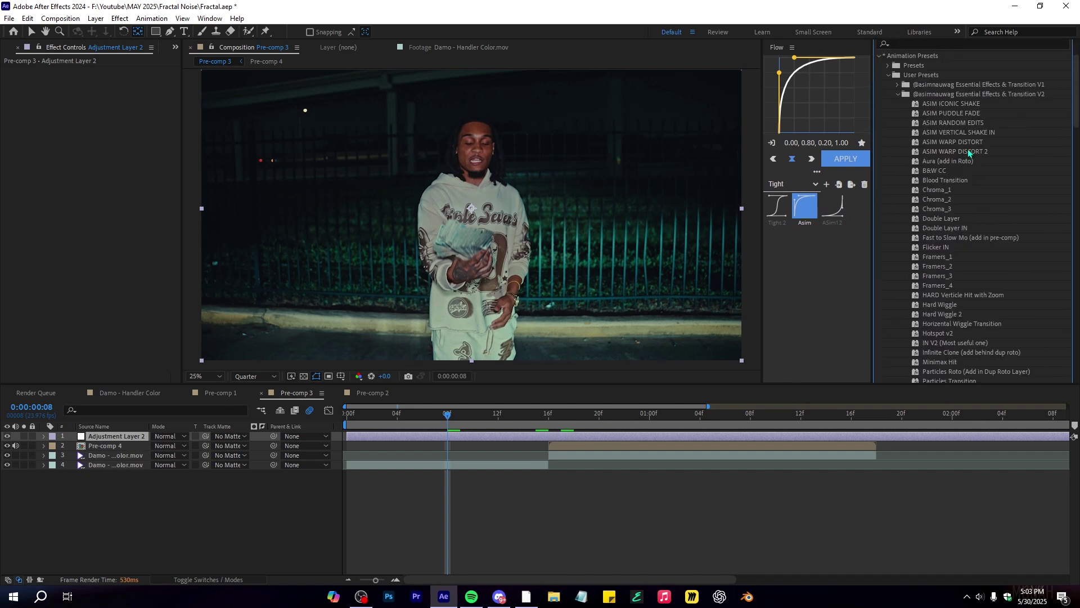
double_click(941, 144)
drag(551, 437, 585, 440)
- Pre-compose Pre-comp 4 together with the clip directly beneath it as Pre-comp 5, moving all attributes into the new composition
click(578, 532)
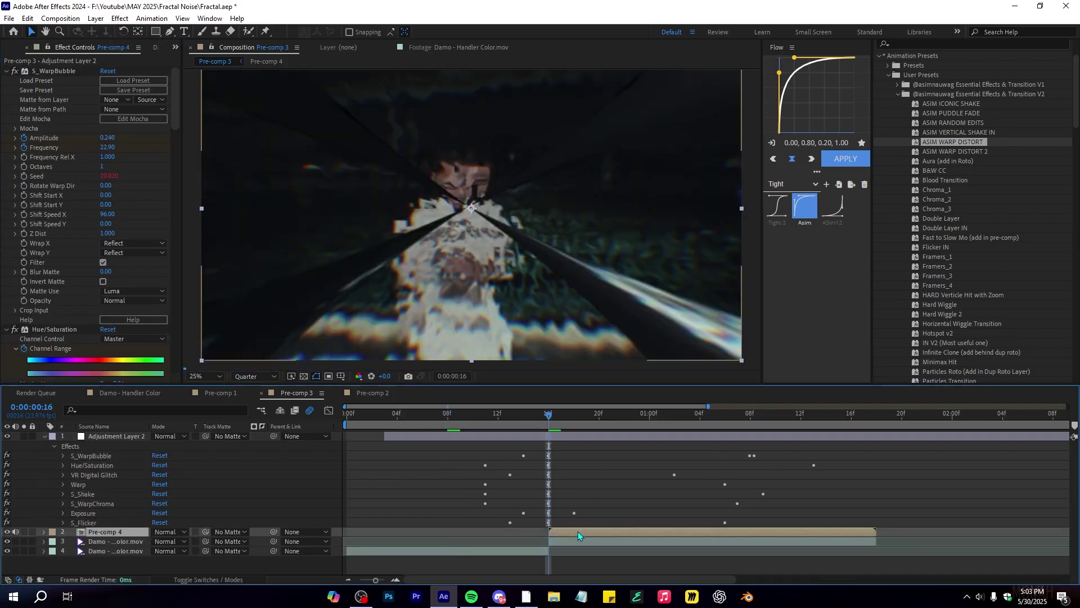
right_click(573, 527)
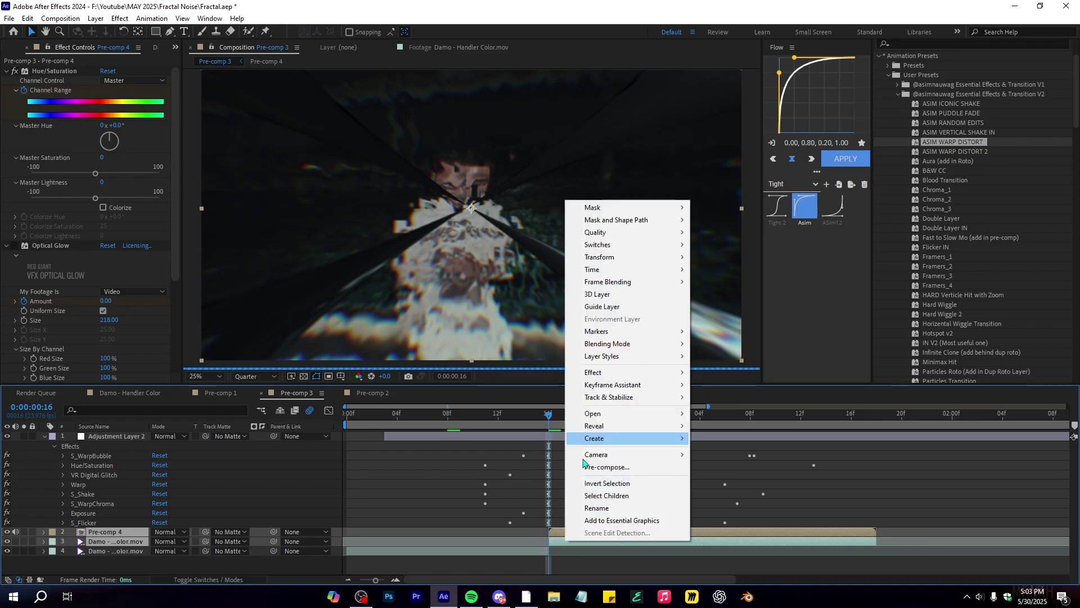
click(612, 470)
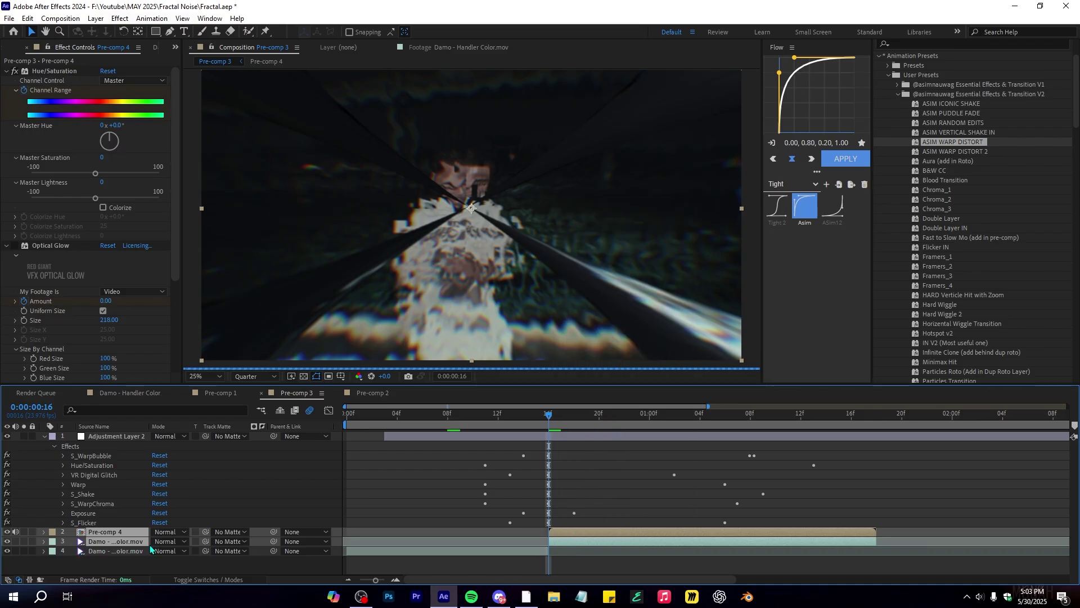
click(587, 303)
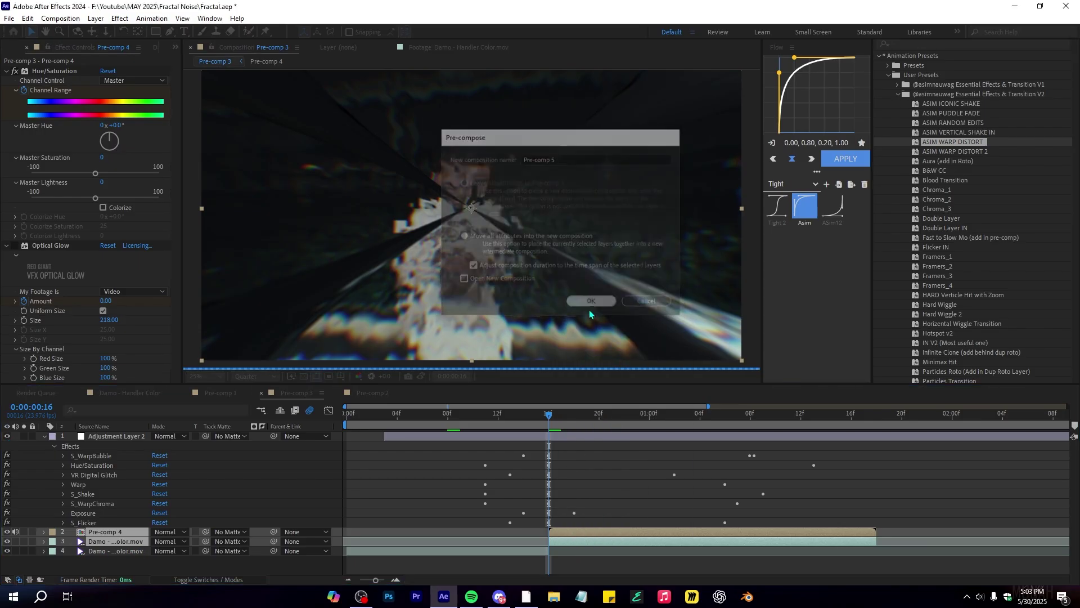
- Play back the warp distort transition over Pre-comp 5 from the start and from frame 8
key(space)
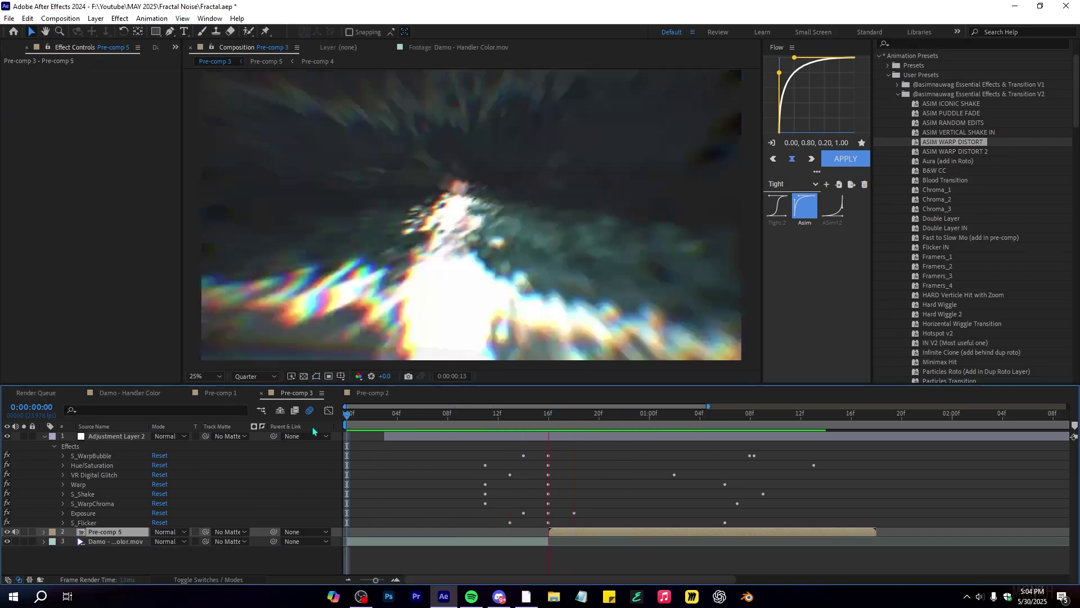
click(448, 419)
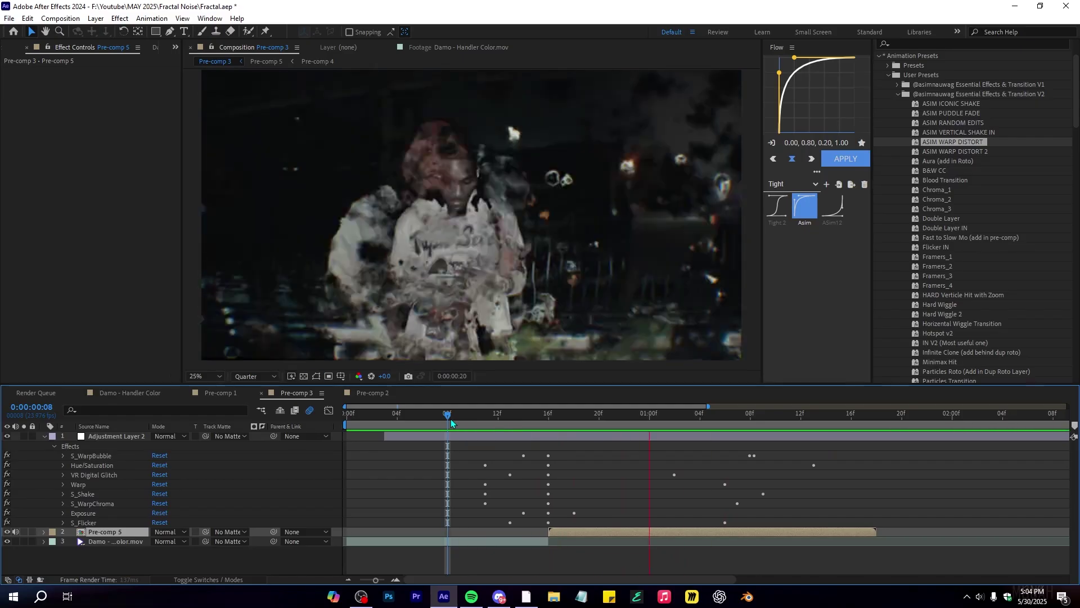
key(space)
key(space)
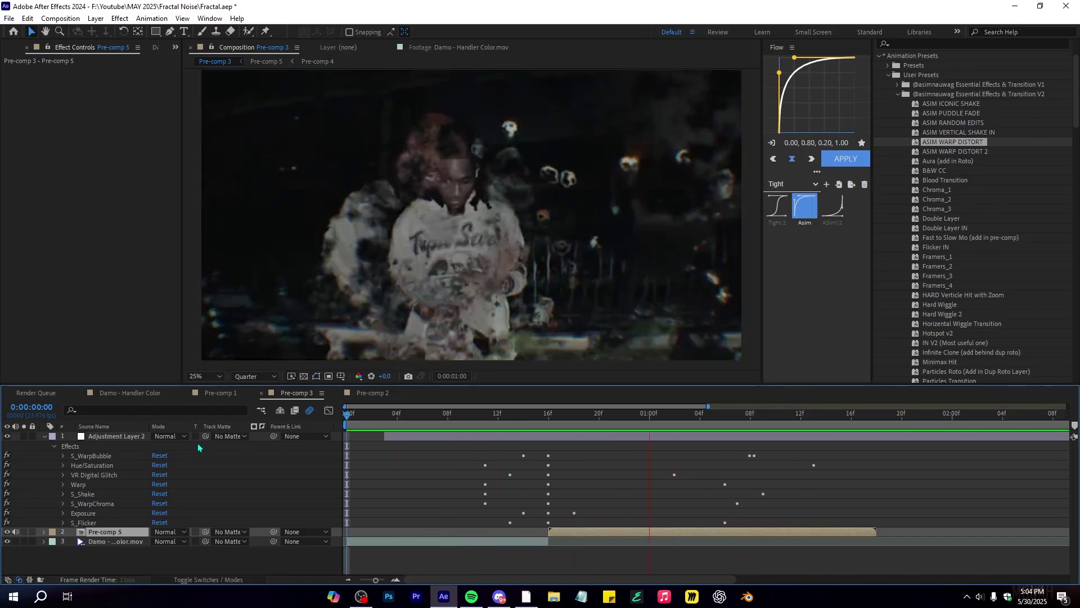
- End the work area at Pre-comp 5's out point, then add a second adjustment layer and apply the Framers_4 preset just before the cut
drag(857, 416, 867, 432)
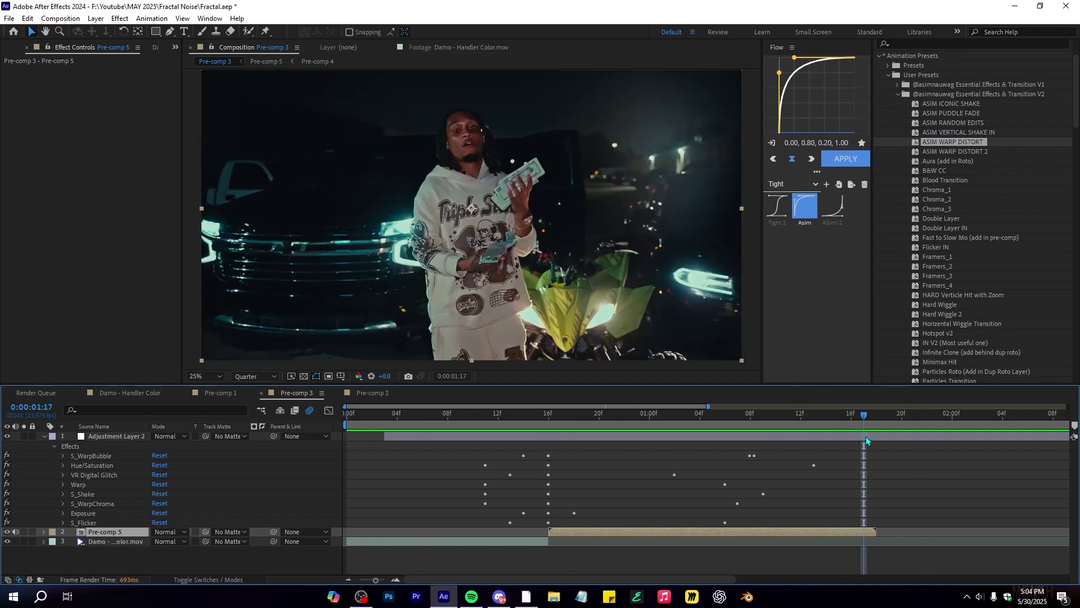
right_click(826, 501)
mouse_move(855, 381)
click(726, 468)
click(509, 417)
double_click(937, 285)
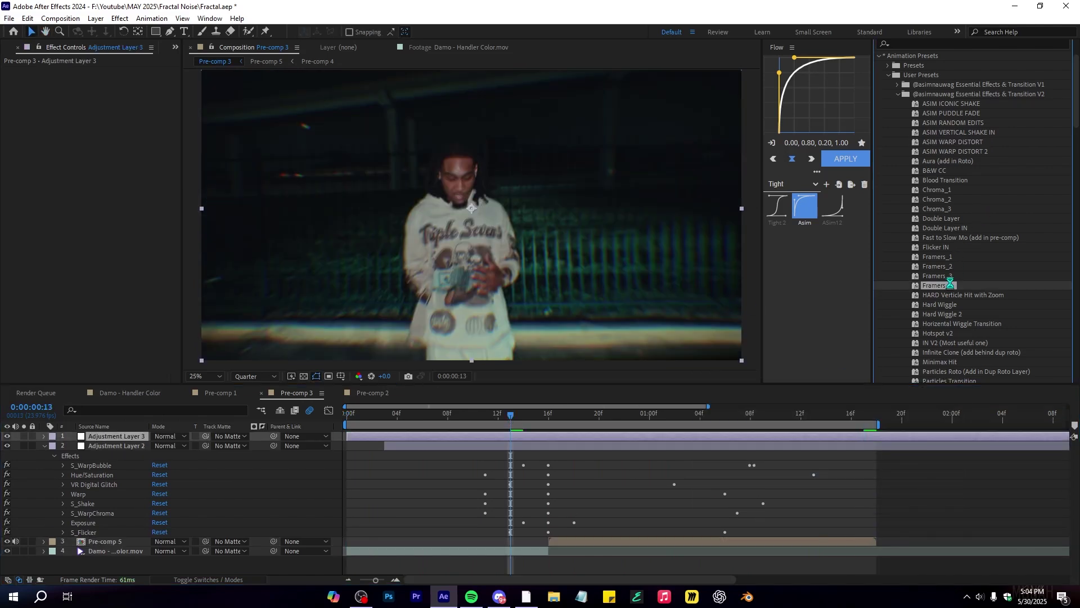
- Play back the Framers_4 effect from frame 10 and collapse the new adjustment layer's keyframes
click(520, 426)
scroll(541, 431, up, 5)
drag(521, 423, 474, 418)
key(space)
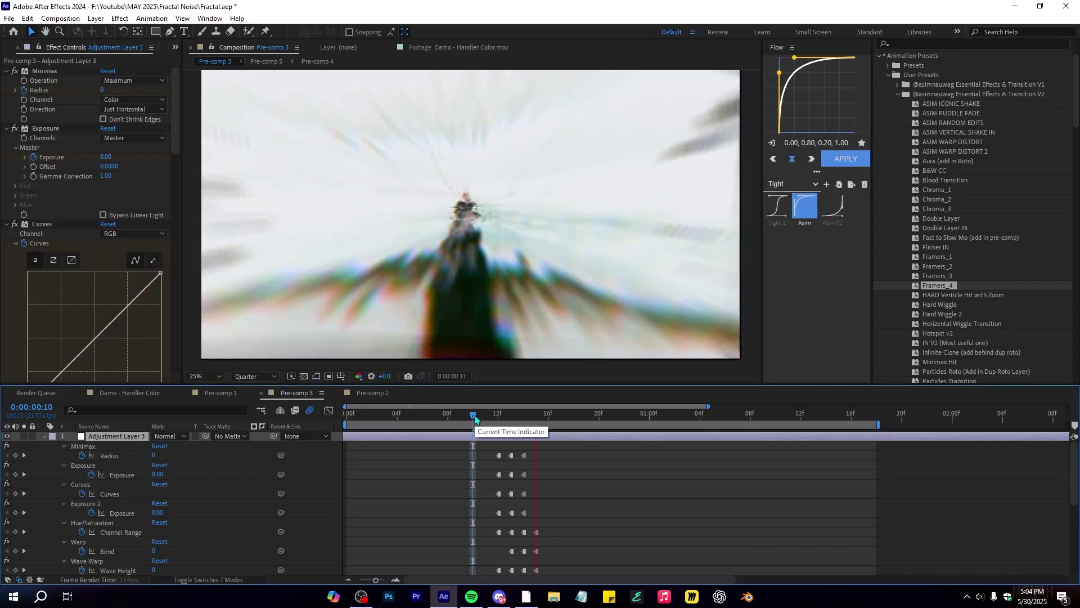
click(43, 437)
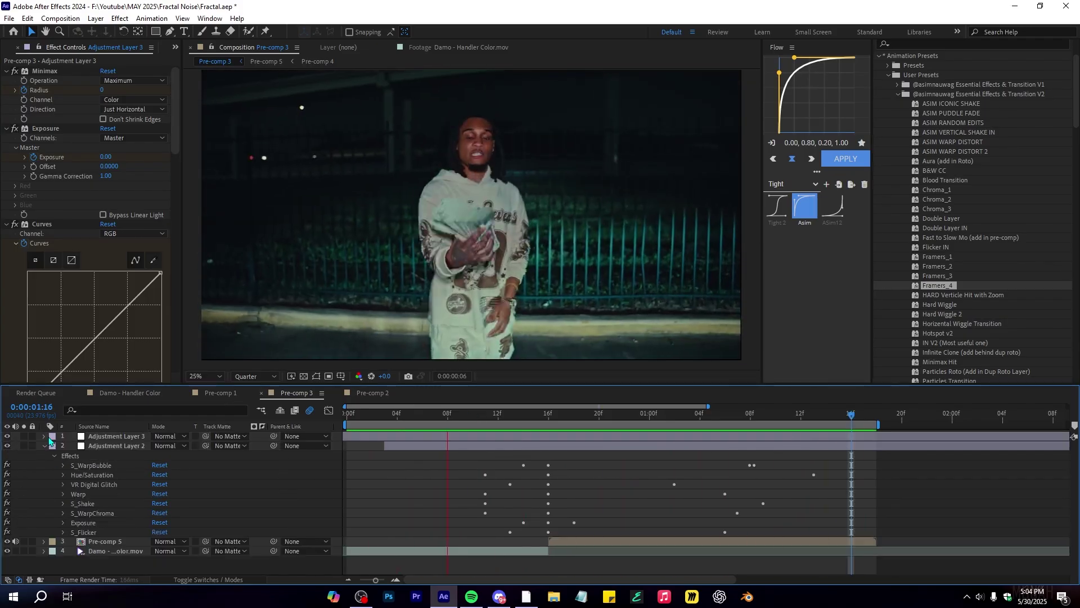